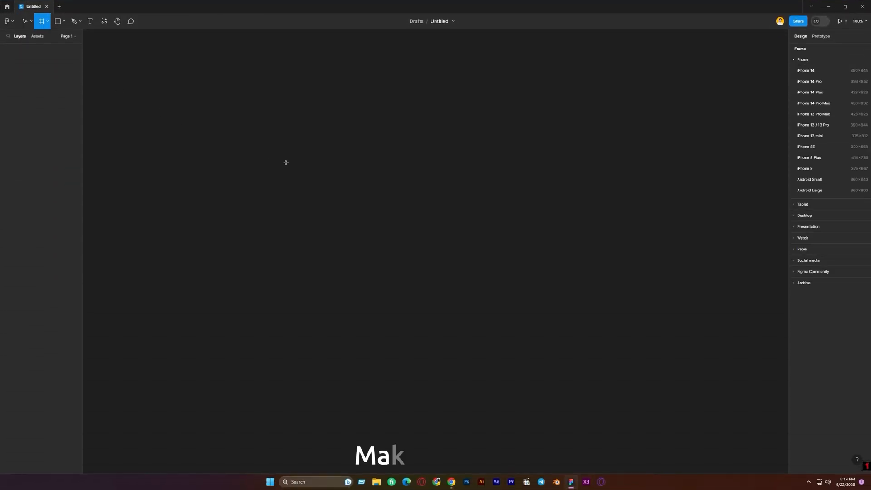
# - Draw a frame on the canvas and set its size to 56 wide by 240 high
pyautogui.moveTo(266, 125); pyautogui.dragTo(317, 252)
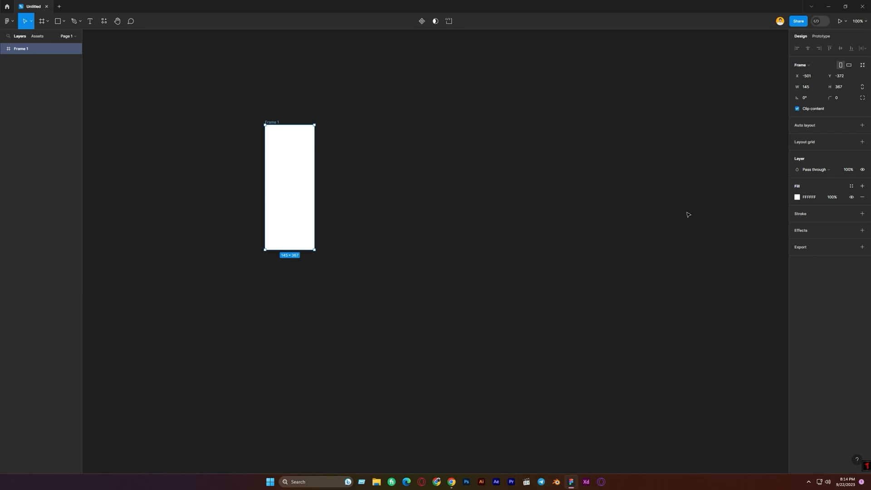
pyautogui.click(816, 89)
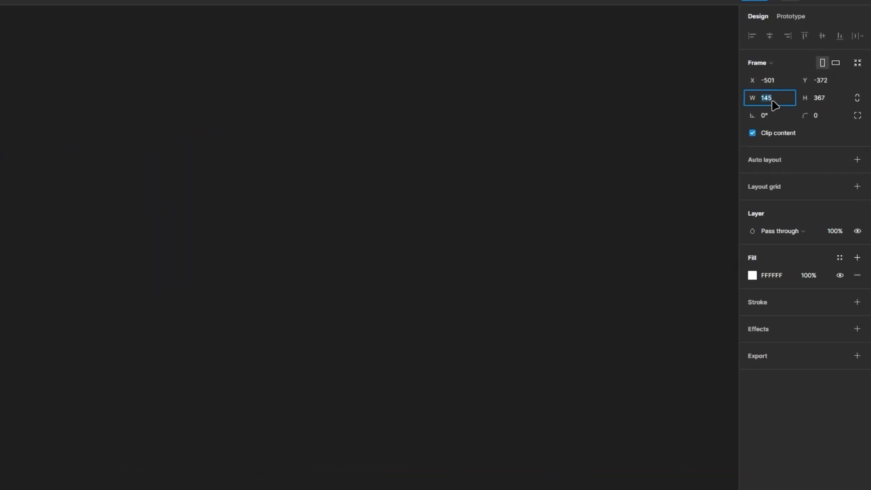
pyautogui.click(822, 105)
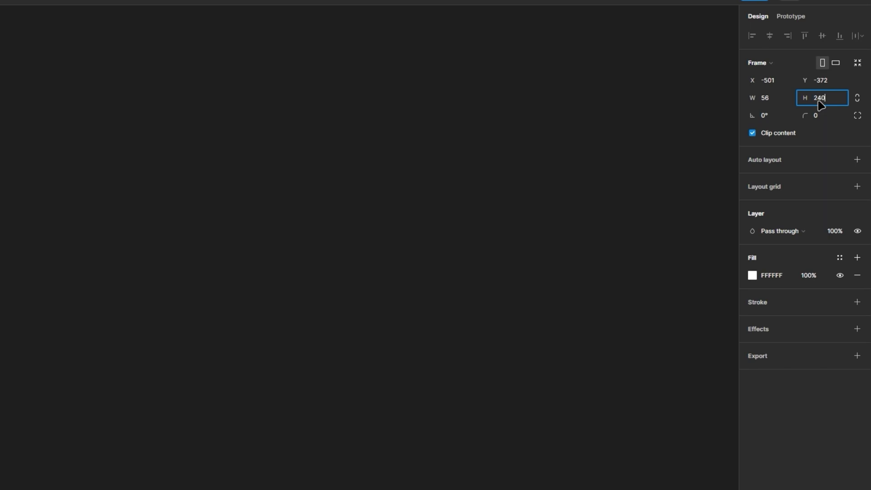
pyautogui.click(674, 180)
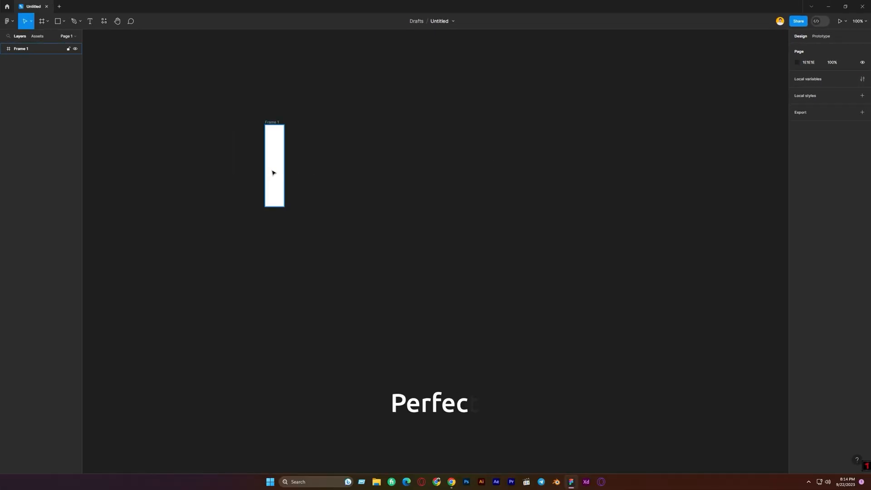
# - Round the narrow frame's corners with a radius of 40
pyautogui.scroll(3, 272, 173)
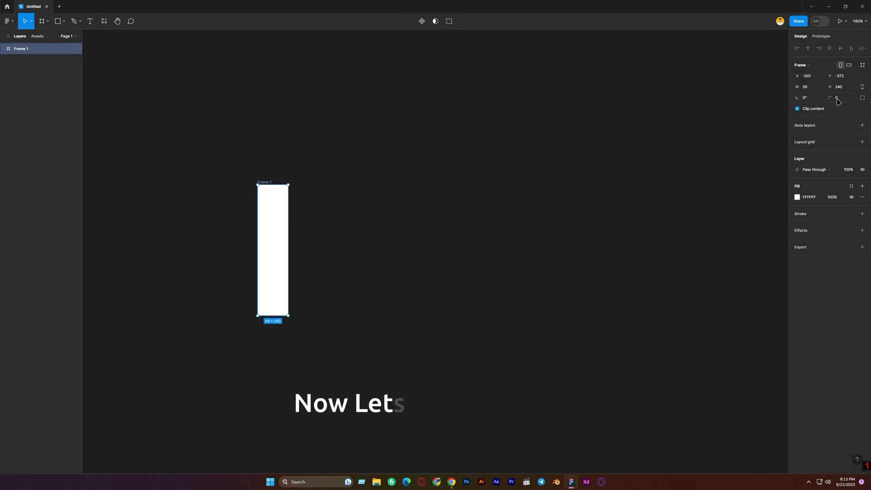
pyautogui.click(837, 100)
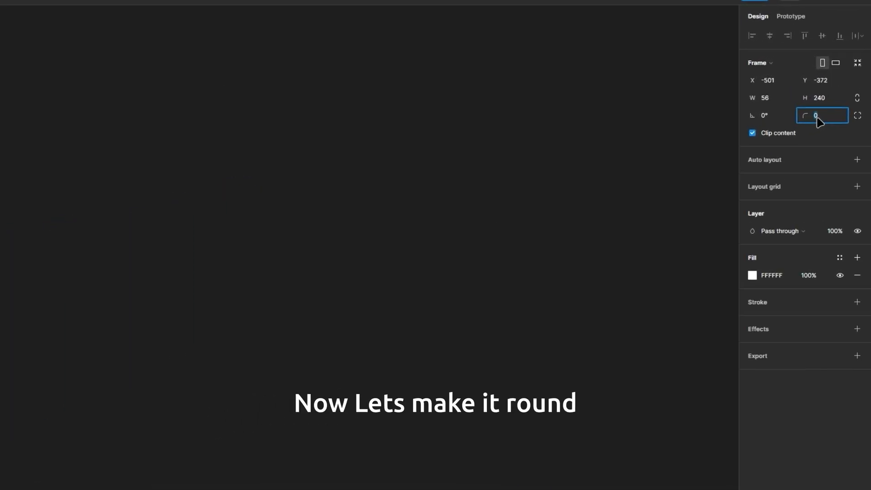
pyautogui.press('Return')
pyautogui.click(459, 243)
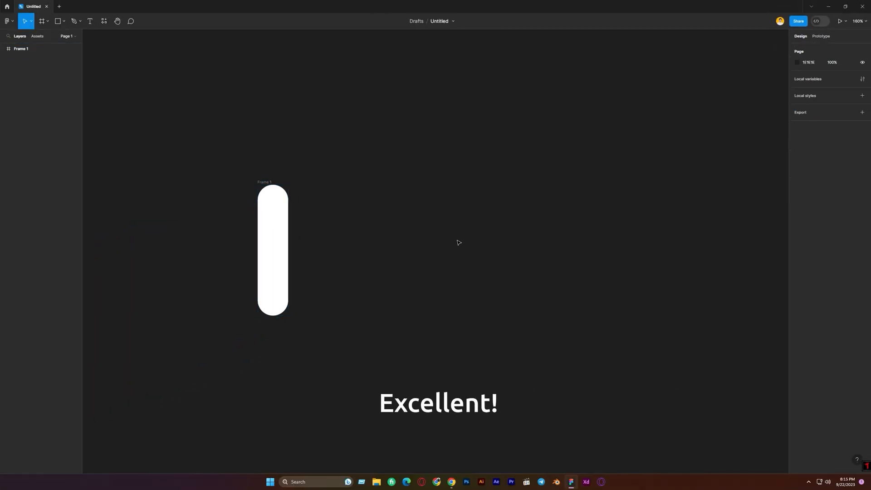
# - Duplicate the narrow frame to its right with a gap of about 23 and set the copy's width to 205
pyautogui.click(278, 266)
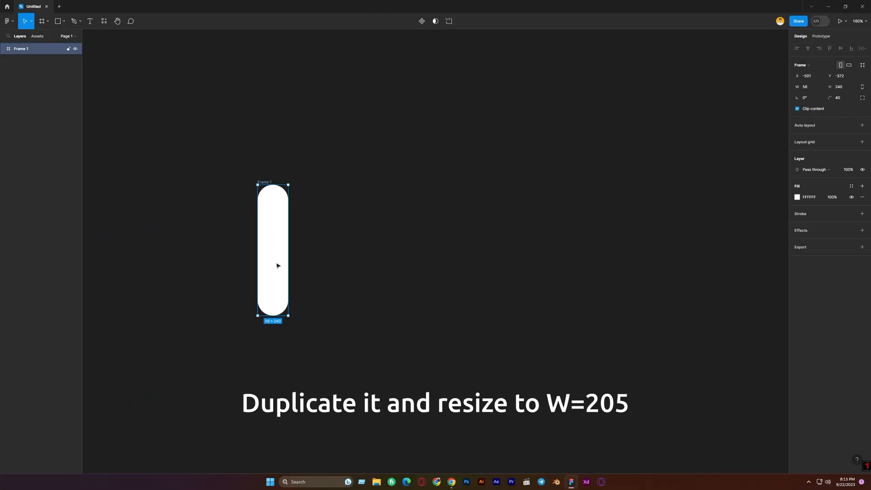
pyautogui.moveTo(279, 264); pyautogui.dragTo(321, 259)
pyautogui.click(807, 88)
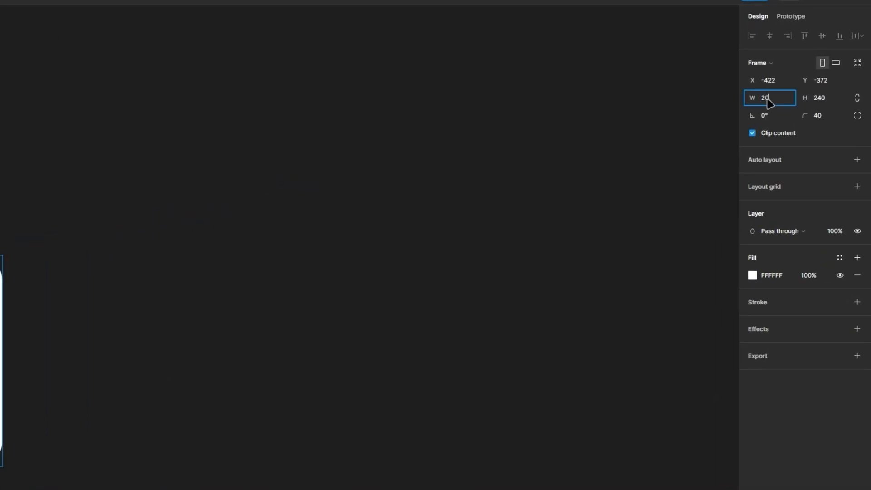
pyautogui.press('Return')
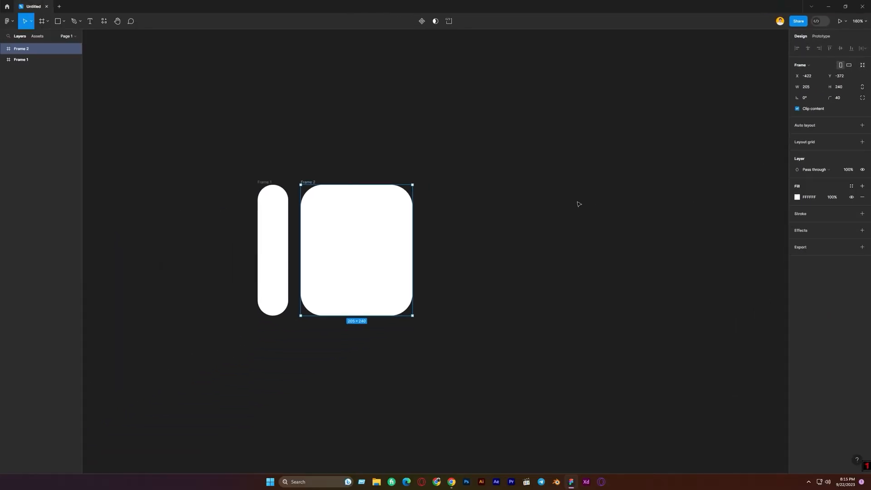
pyautogui.click(534, 235)
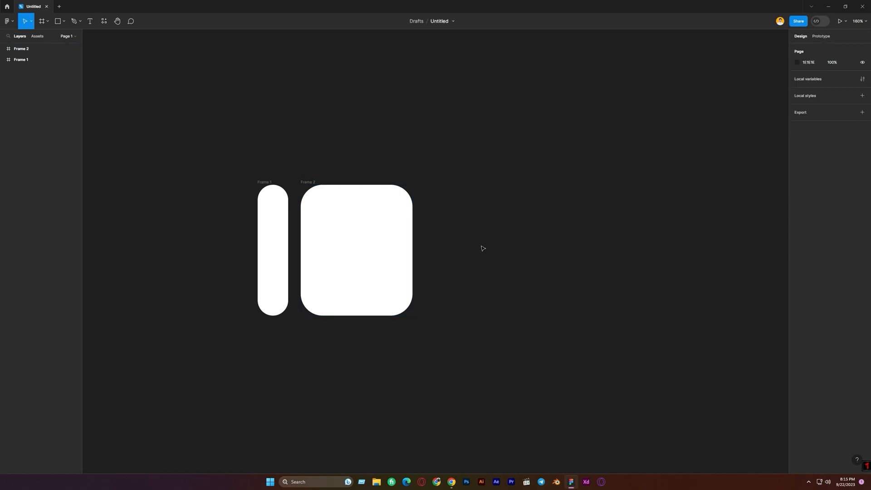
# - Duplicate the 205-wide frame to its right with a gap of about 23 and set the copy's width to 270
pyautogui.click(368, 239)
pyautogui.moveTo(372, 240); pyautogui.dragTo(488, 240)
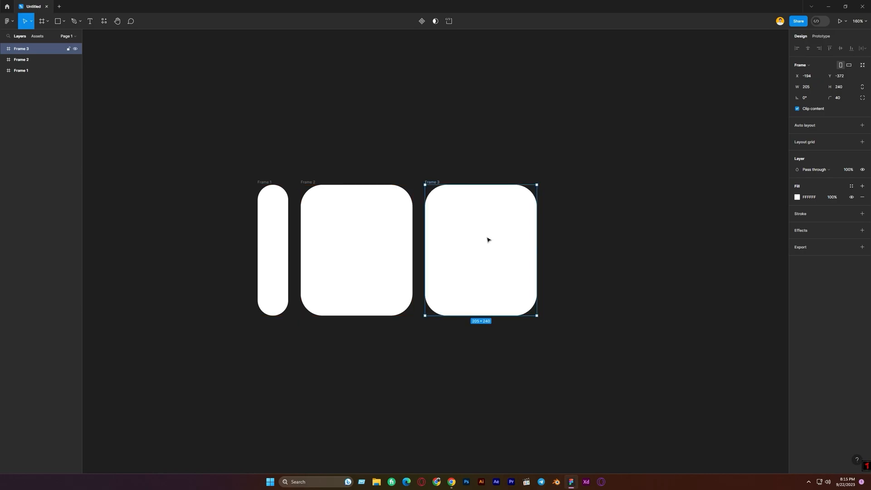
pyautogui.click(807, 87)
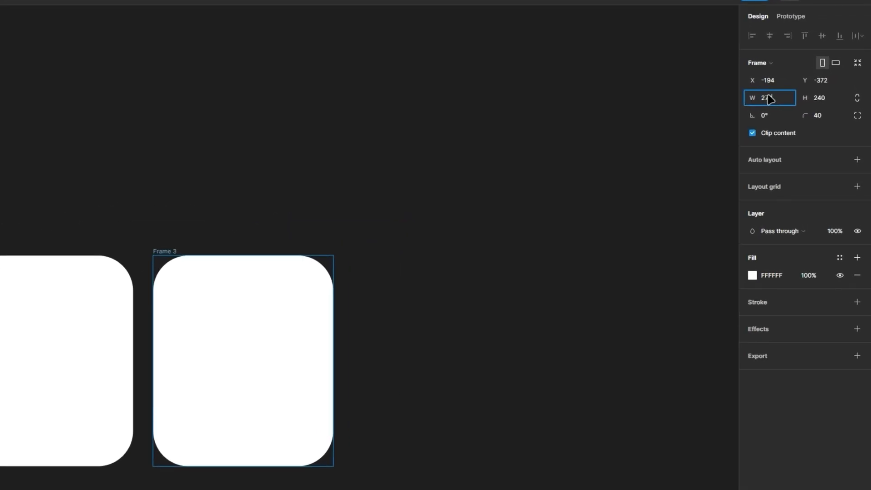
pyautogui.write('270')
pyautogui.press('Return')
pyautogui.click(549, 350)
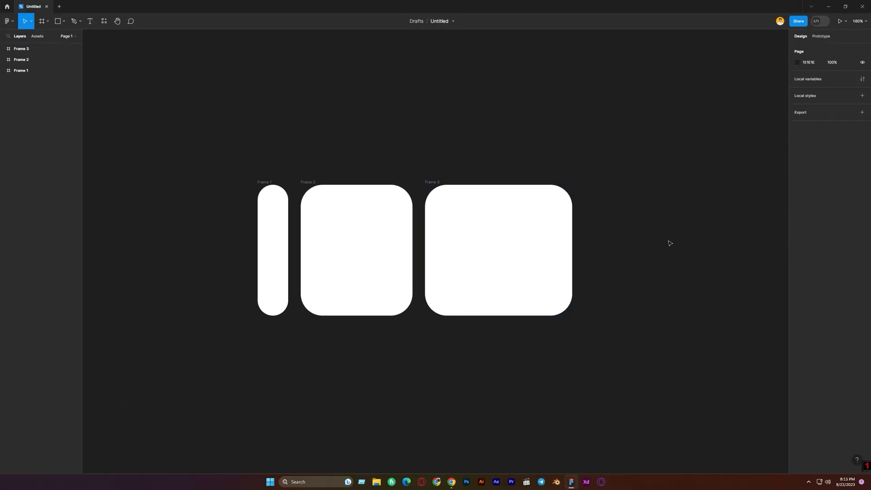
# - Fill all three frames with random images using the Unsplash plugin
pyautogui.moveTo(620, 346); pyautogui.dragTo(630, 254)
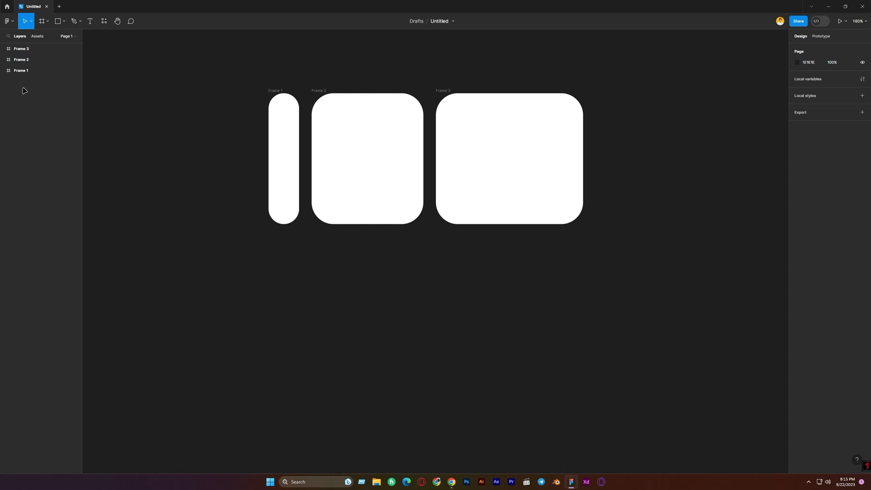
pyautogui.moveTo(199, 84); pyautogui.dragTo(632, 273)
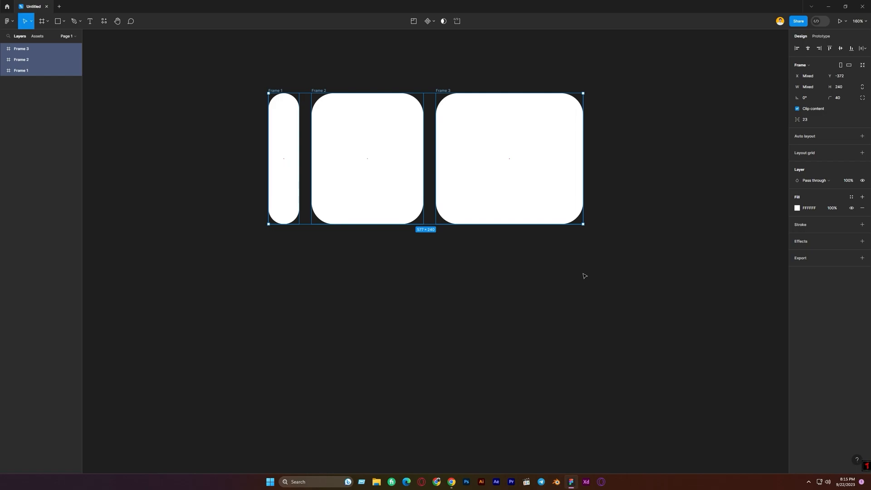
pyautogui.click(105, 22)
pyautogui.click(139, 36)
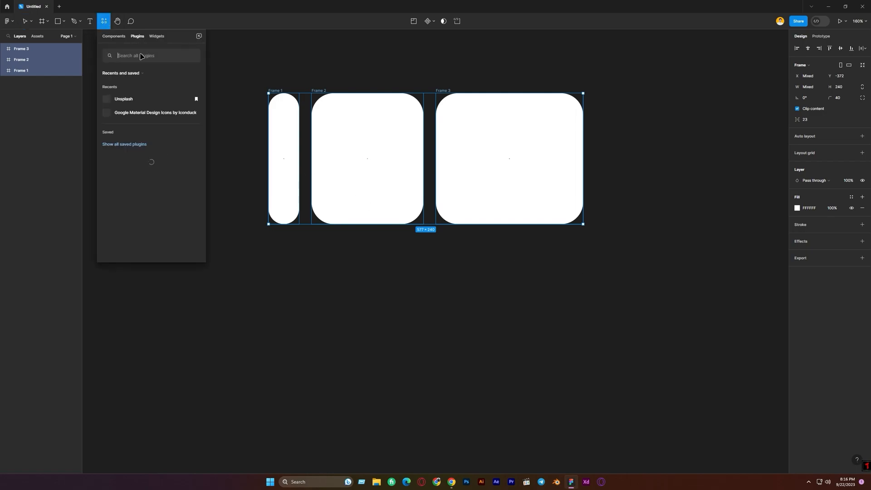
pyautogui.click(125, 100)
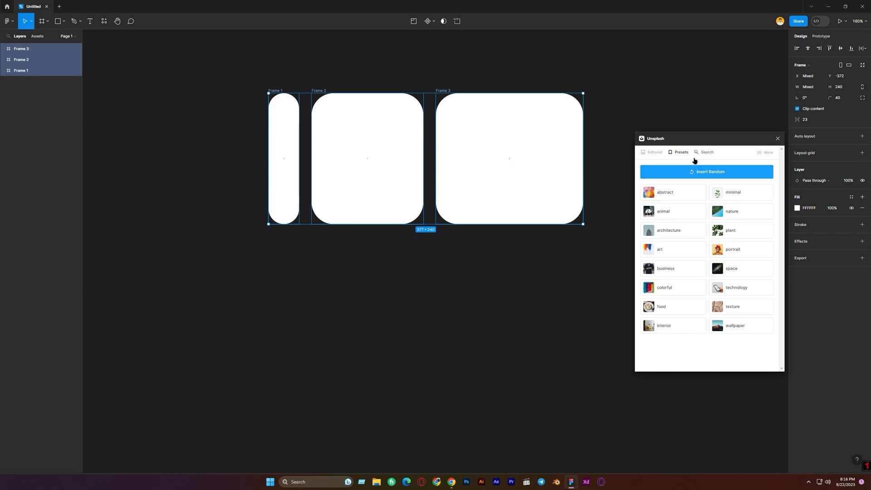
pyautogui.moveTo(687, 143); pyautogui.dragTo(672, 142)
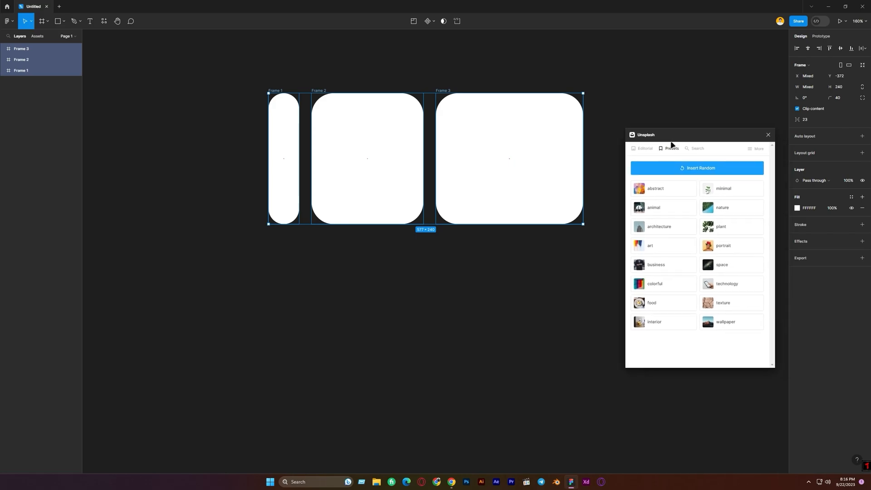
pyautogui.click(694, 169)
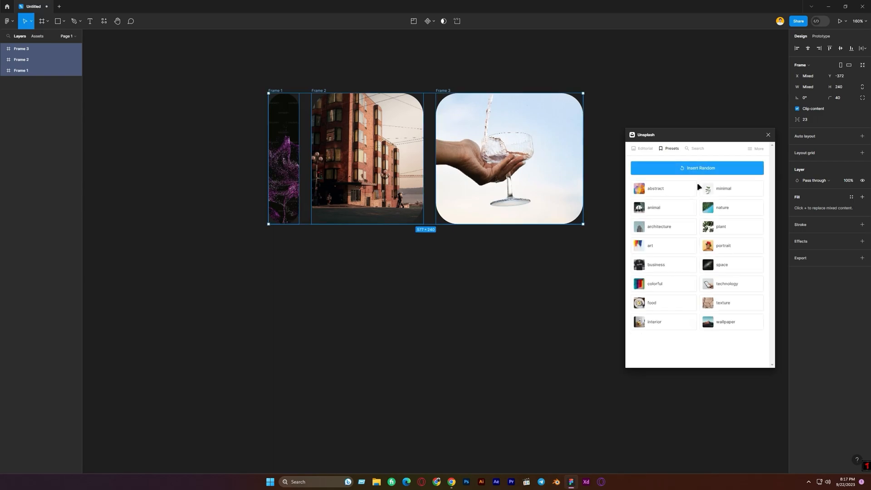
pyautogui.click(773, 141)
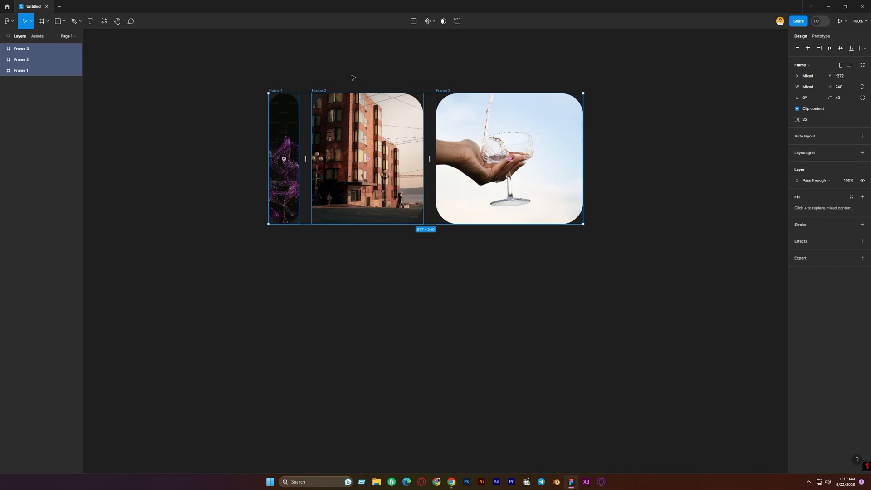
# - Add the text "Title" in the lower part of the widest frame and style it Semi Bold at size 20
pyautogui.click(94, 26)
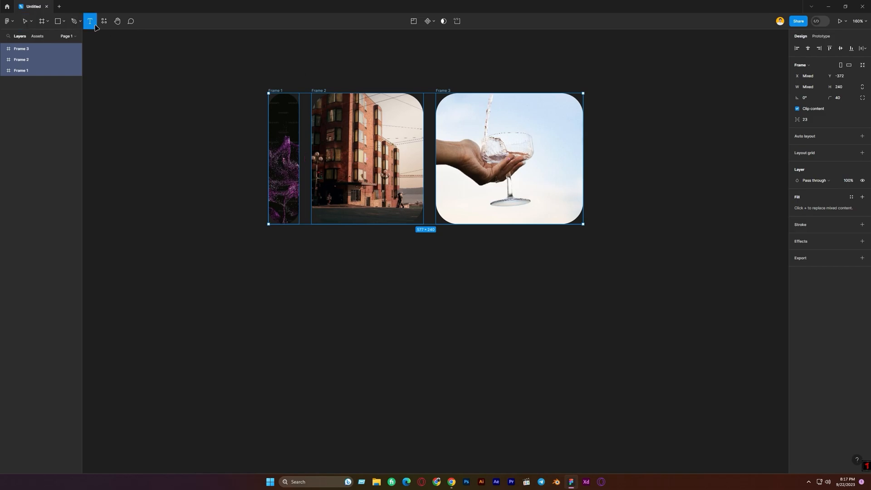
pyautogui.click(461, 201)
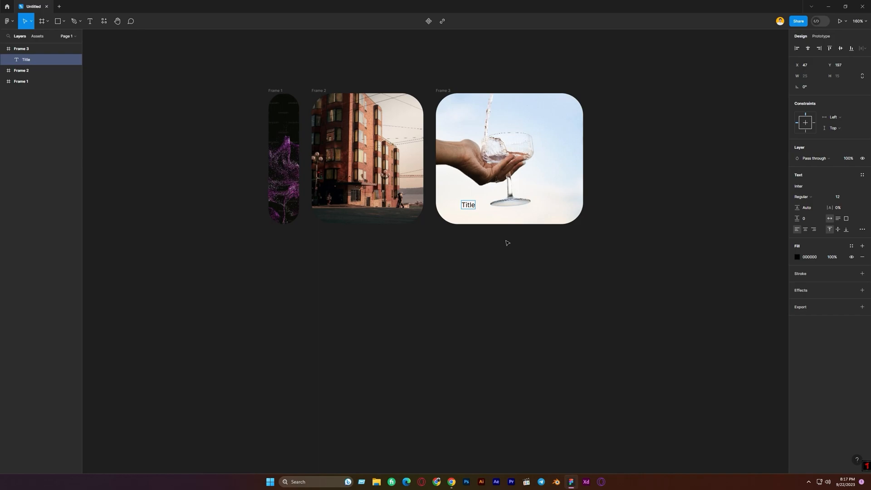
pyautogui.click(839, 197)
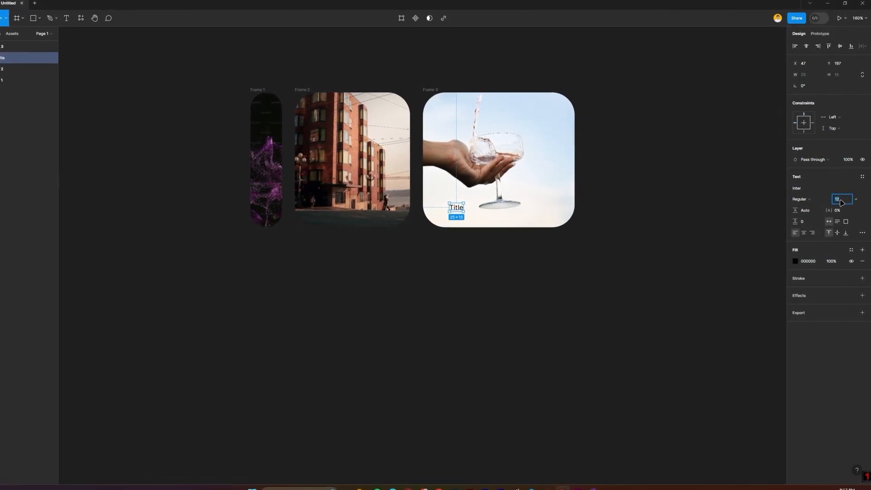
pyautogui.write('20')
pyautogui.press('Return')
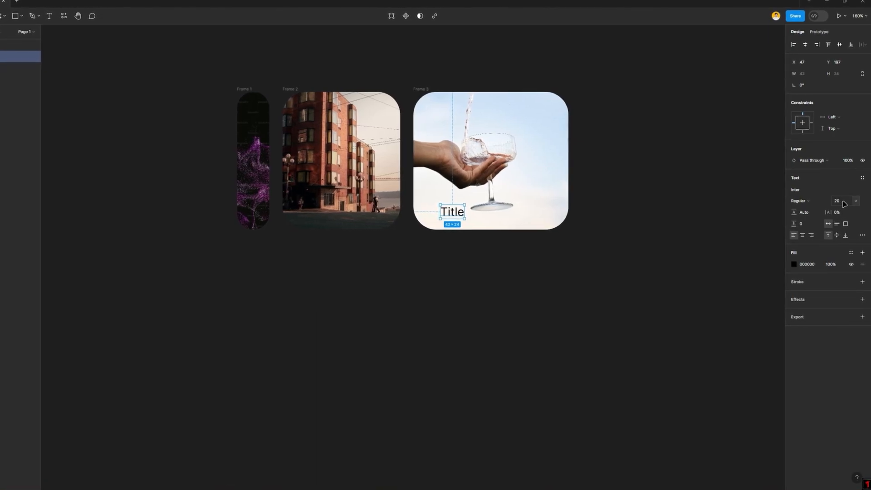
pyautogui.click(804, 200)
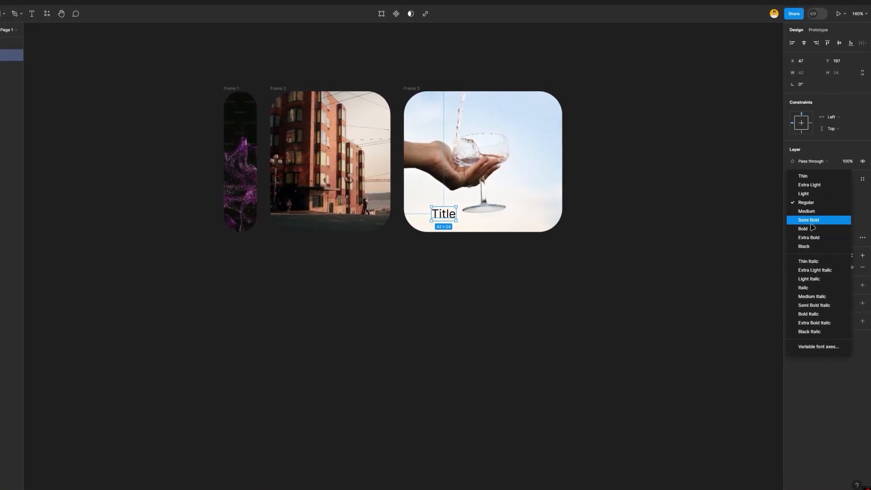
pyautogui.click(809, 219)
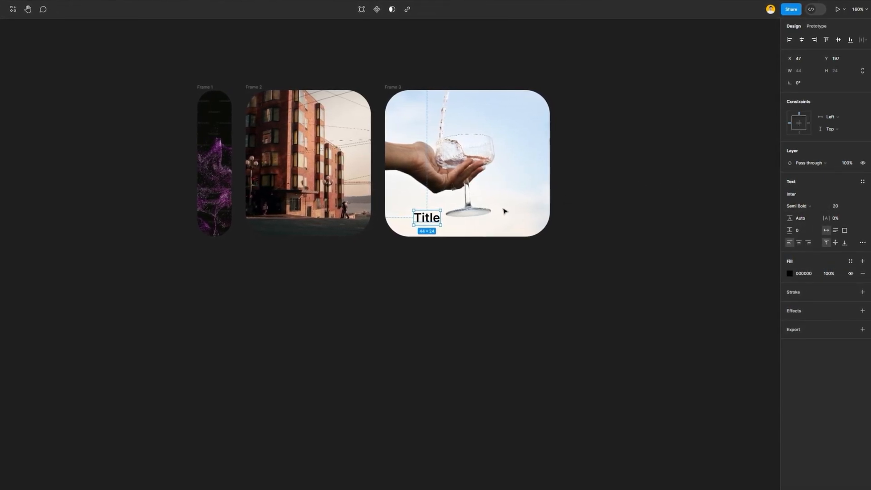
# - Set the title's X position to 24 and copy the title into the other two frames
pyautogui.click(800, 59)
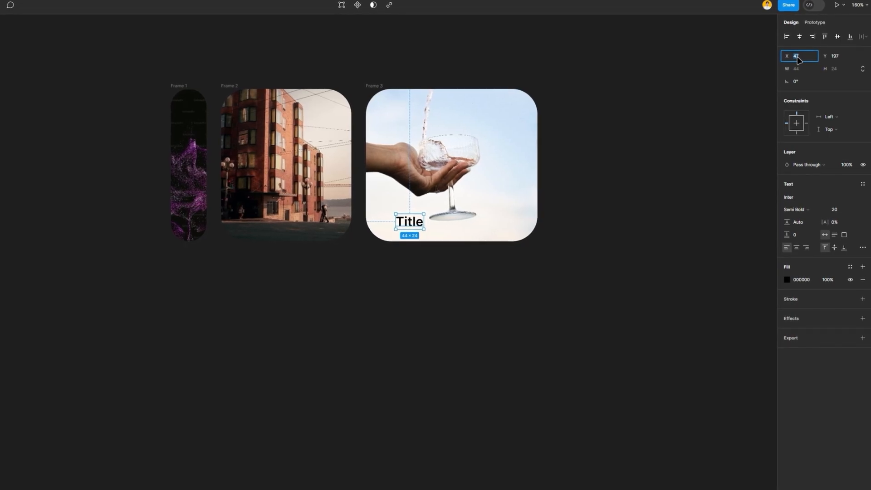
pyautogui.write('24')
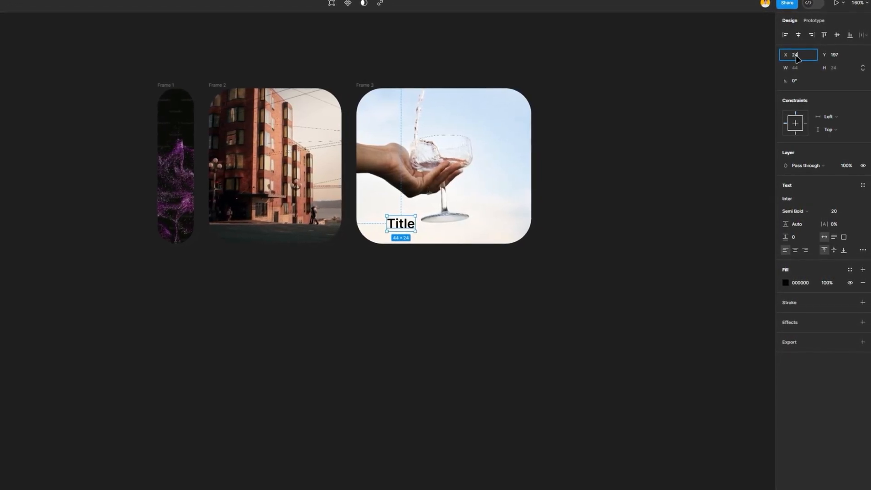
pyautogui.press('Return')
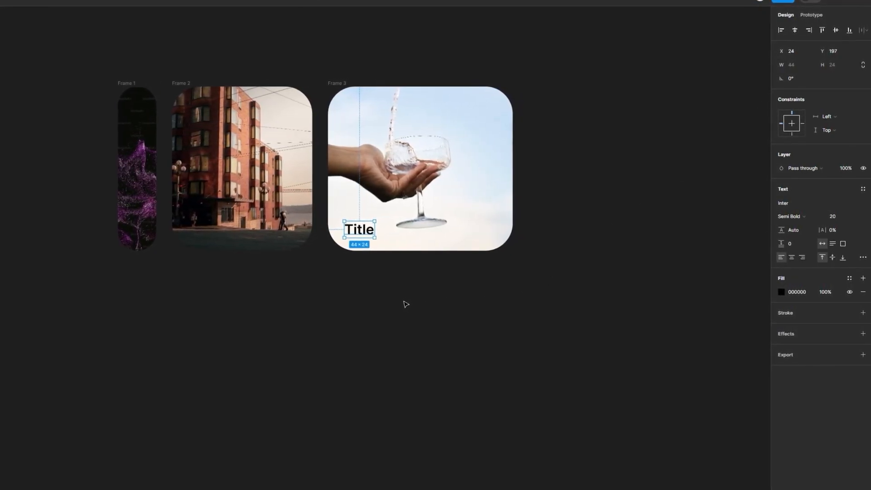
pyautogui.click(317, 303)
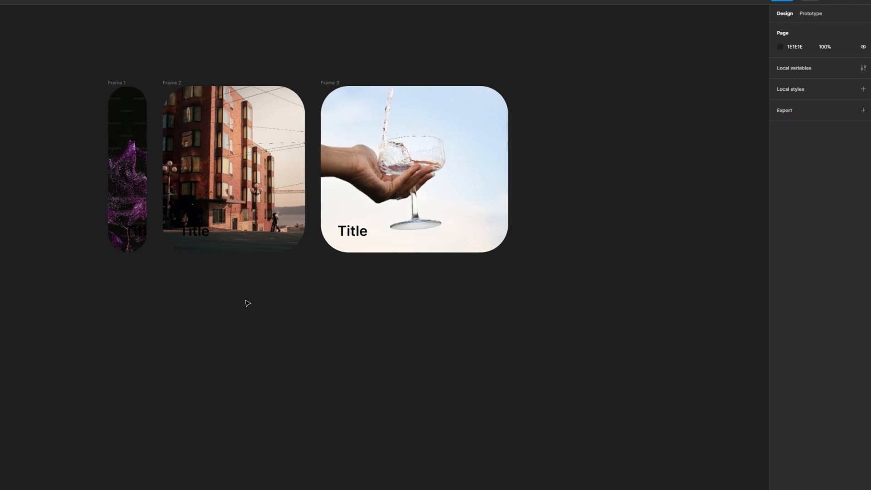
# - Change the fill of all three titles to white, FFFFFF
pyautogui.click(204, 236)
pyautogui.keyDown('shift'); pyautogui.click(131, 232); pyautogui.keyUp('shift')
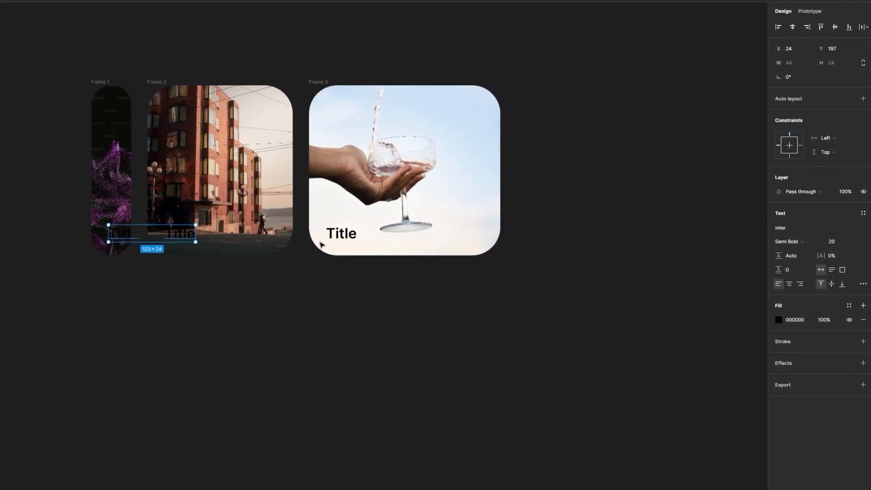
pyautogui.keyDown('shift'); pyautogui.click(340, 236); pyautogui.keyUp('shift')
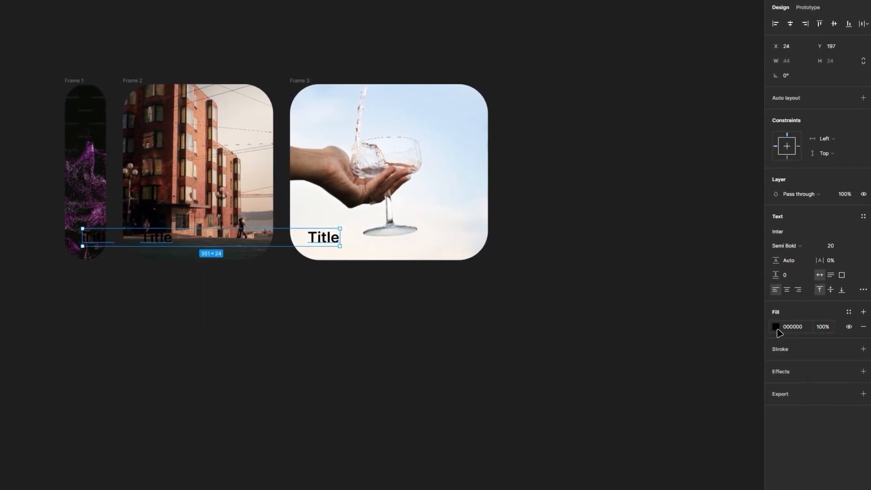
pyautogui.click(778, 326)
pyautogui.moveTo(730, 374); pyautogui.dragTo(660, 369)
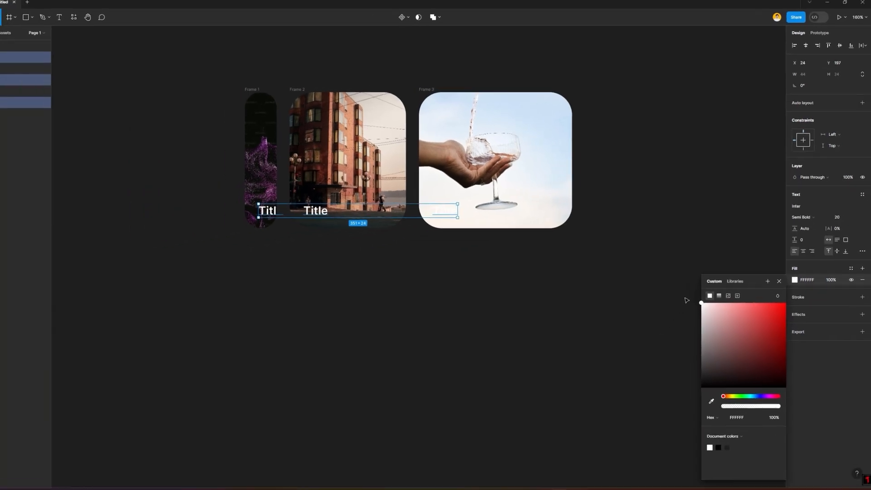
# - Wrap the three image frames in one auto layout frame and turn it into a component
pyautogui.keyDown('shift'); pyautogui.click(30, 50); pyautogui.keyUp('shift')
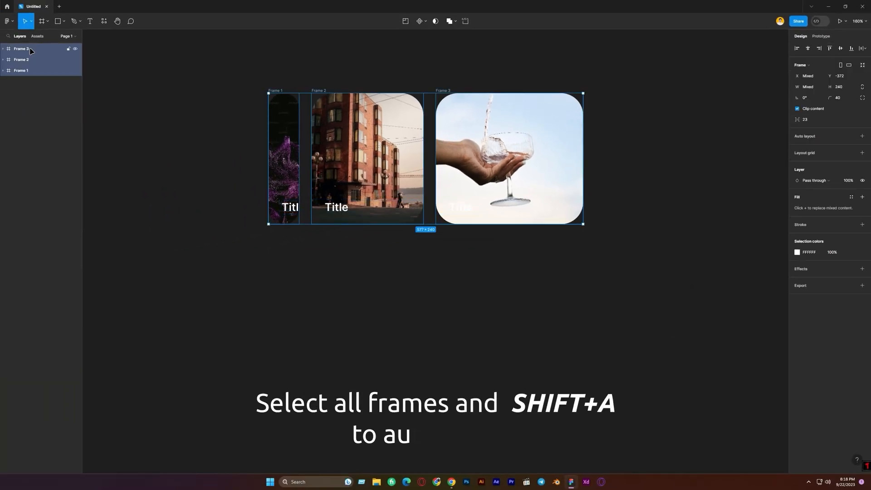
pyautogui.hotkey('shift', 'a')
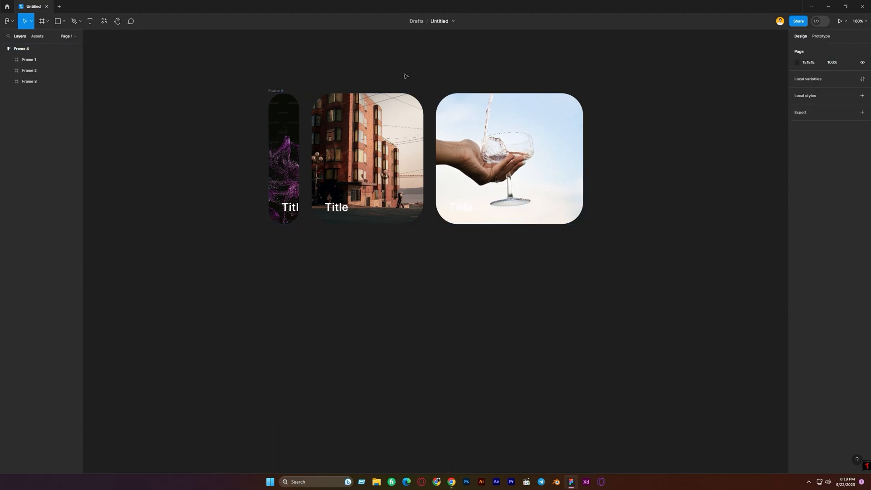
pyautogui.click(4, 50)
pyautogui.click(20, 49)
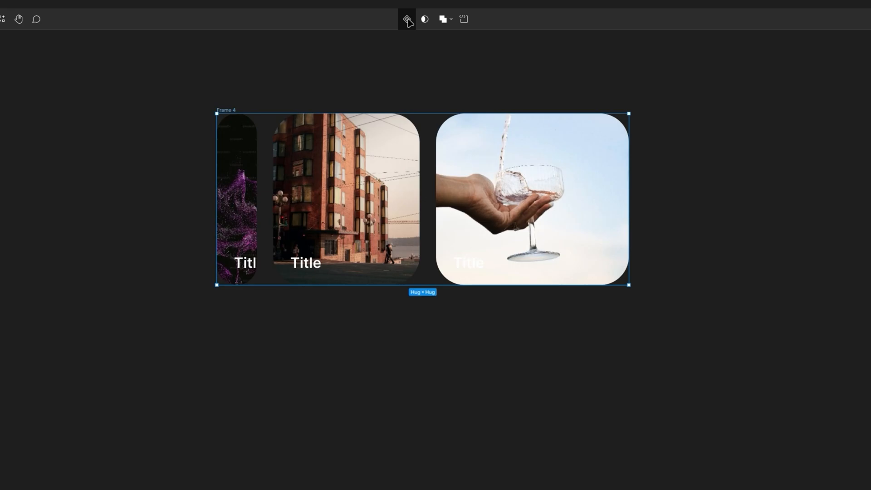
pyautogui.click(407, 19)
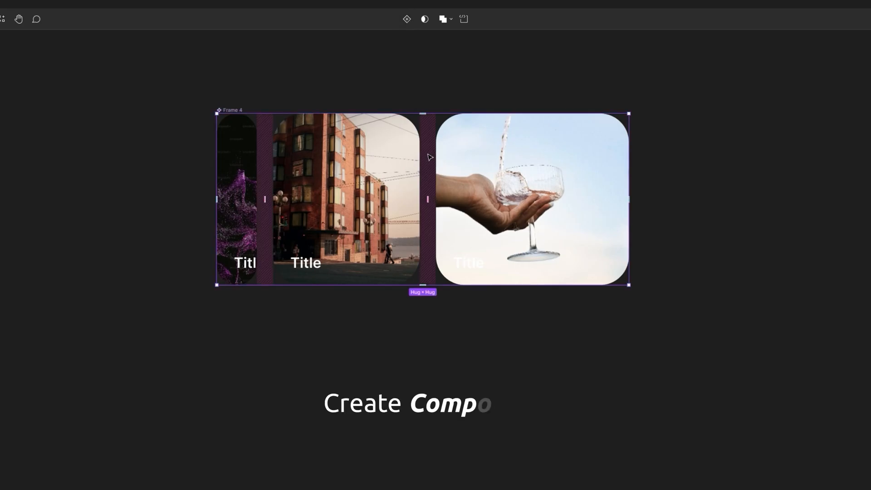
# - Add two variants of the card row to the component
pyautogui.click(407, 19)
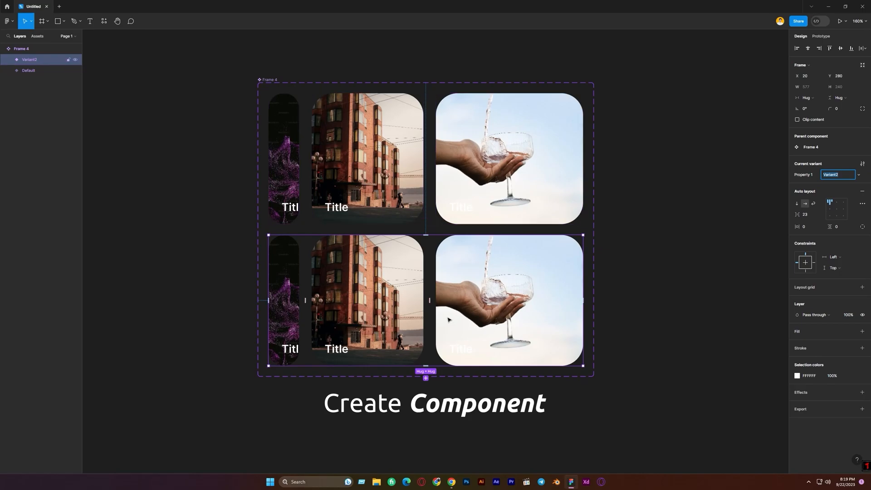
pyautogui.scroll(-5, 448, 320)
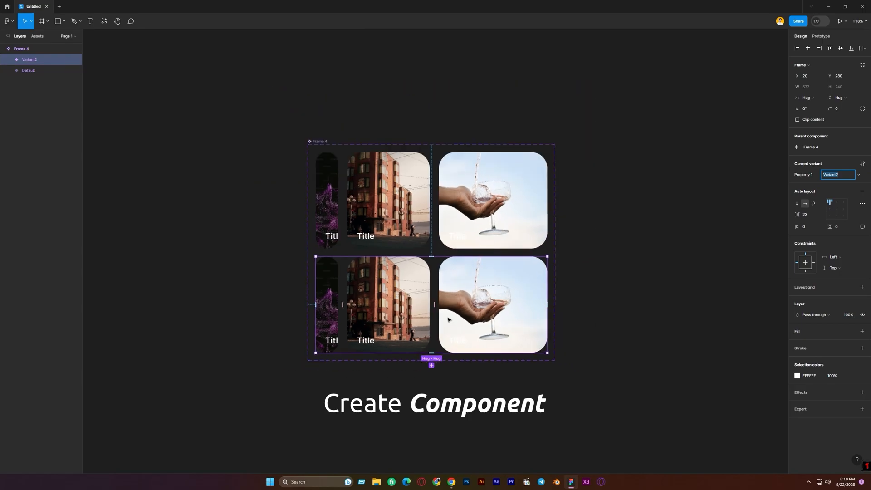
pyautogui.moveTo(437, 341); pyautogui.dragTo(441, 215)
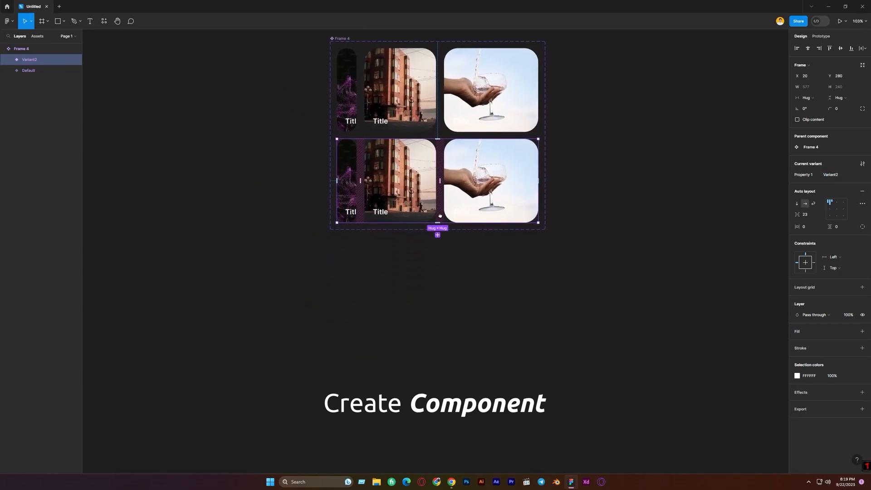
pyautogui.click(438, 234)
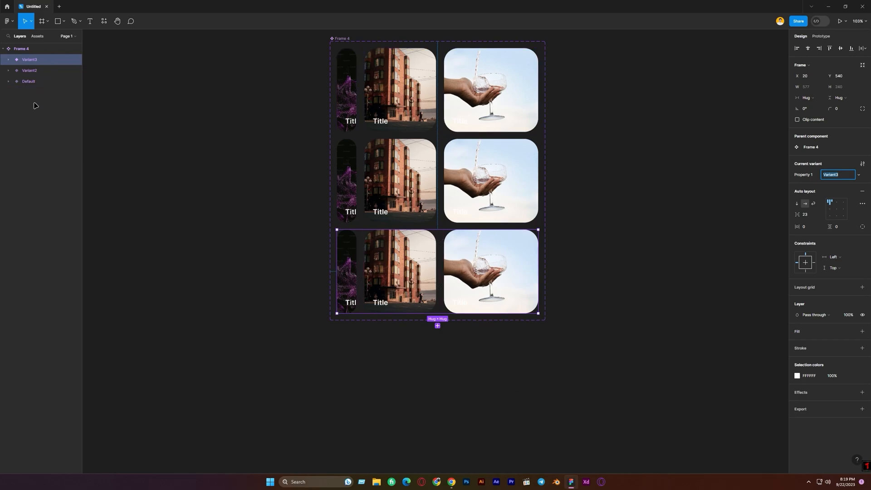
# - Set the auto layout spacing between the cards to 16 in all three variants
pyautogui.click(37, 82)
pyautogui.keyDown('shift'); pyautogui.click(39, 61); pyautogui.keyUp('shift')
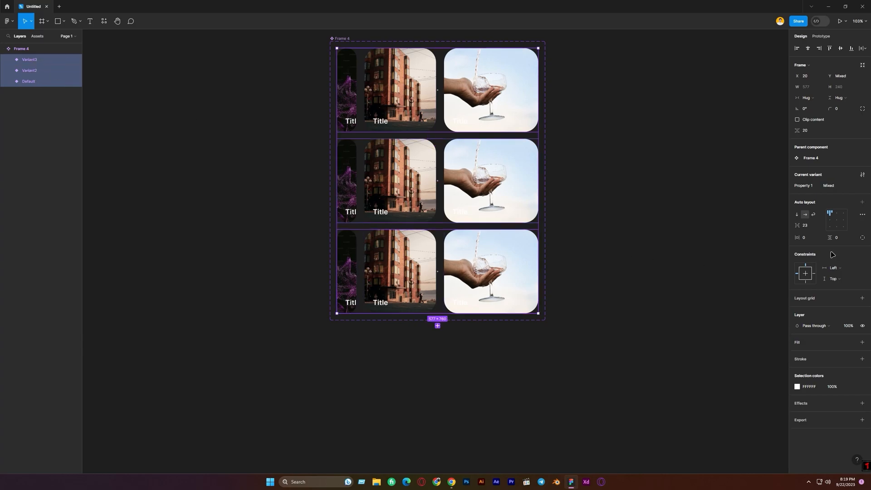
pyautogui.click(810, 228)
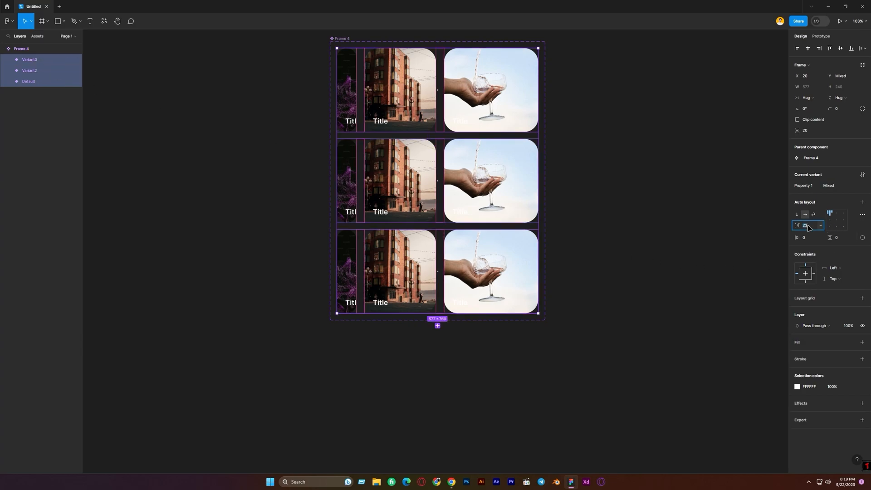
pyautogui.press('Return')
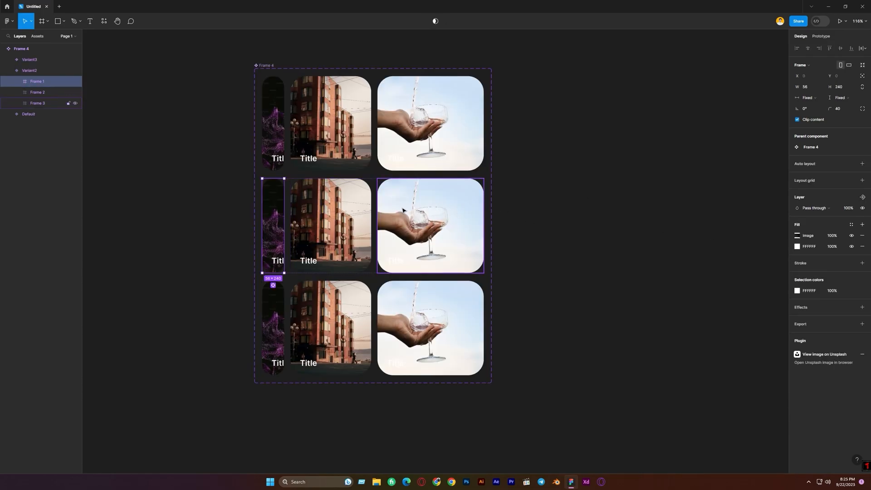
# - Change the width of all three frames inside Variant2 from fixed to Fill container
pyautogui.hotkey('shift', 'Return')
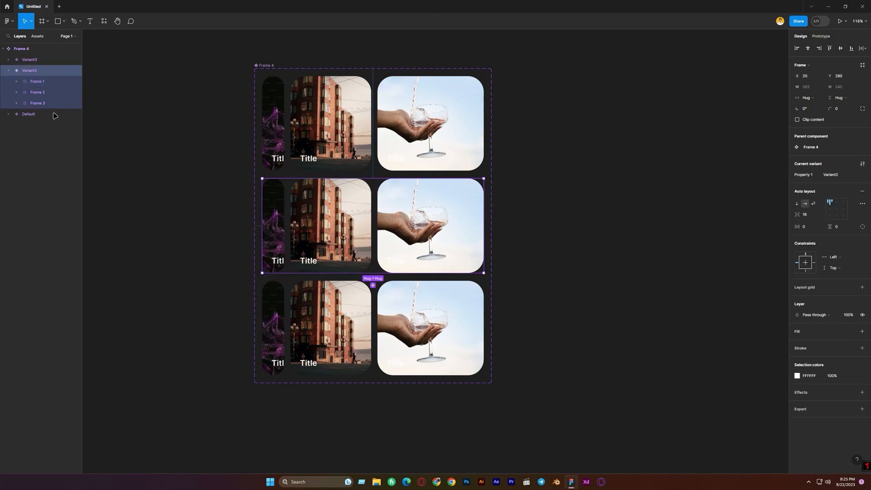
pyautogui.press('Return')
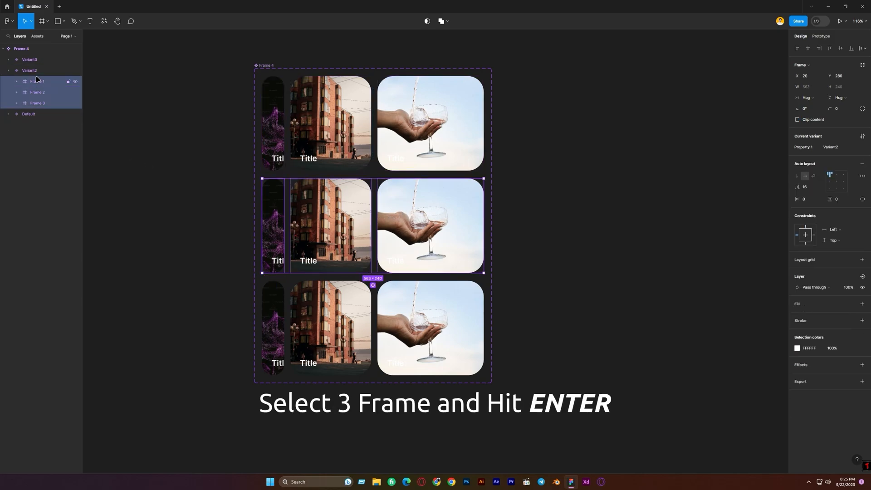
pyautogui.click(809, 98)
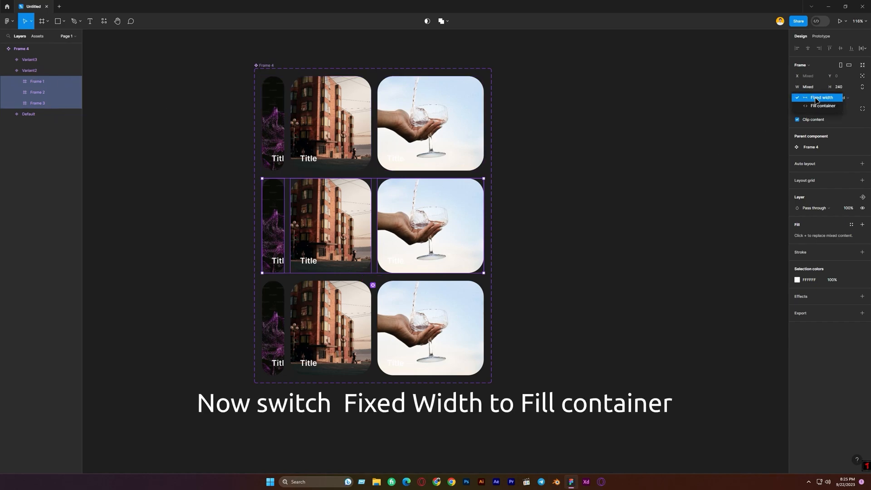
pyautogui.click(820, 106)
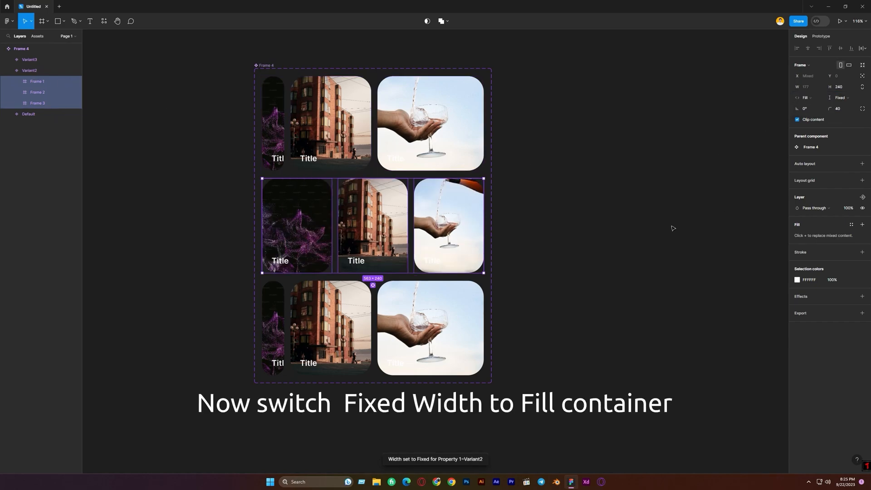
# - Set the width of Frame 3 in Variant2 to 56
pyautogui.click(38, 103)
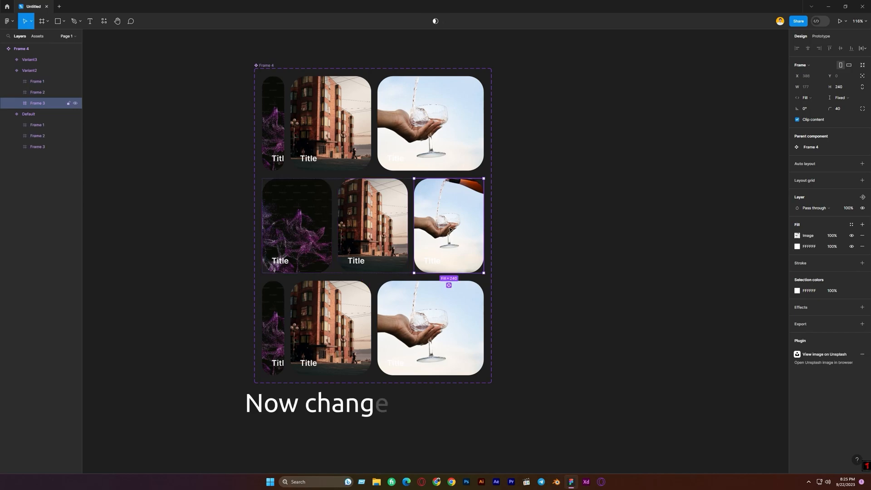
pyautogui.click(810, 87)
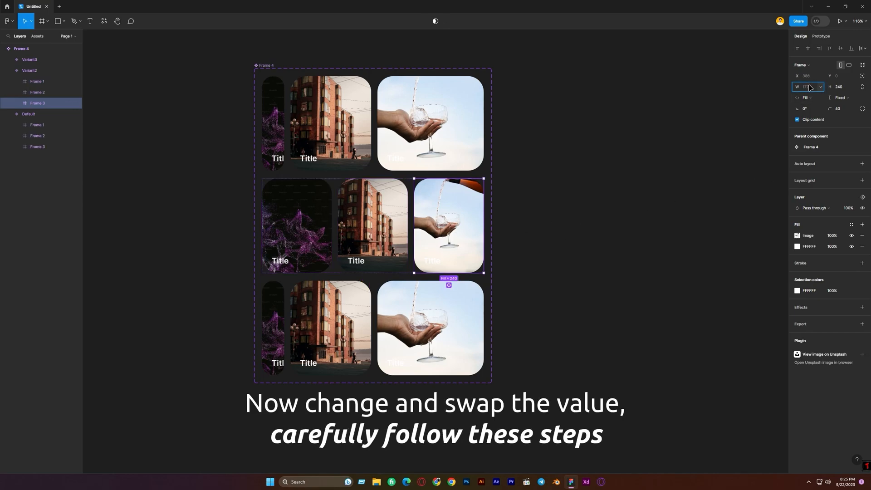
pyautogui.press('Return')
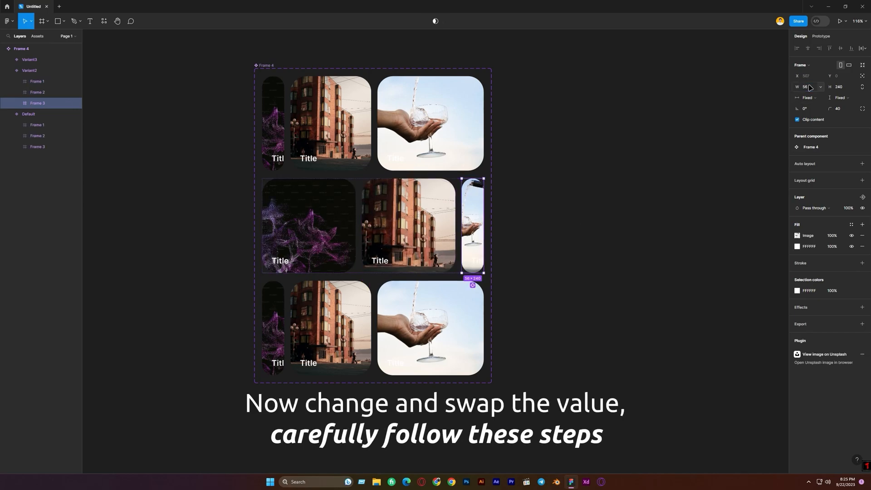
# - Set the width of Frame 2 in Variant2 to 205, matching Frame 2 in the Default variant
pyautogui.click(335, 133)
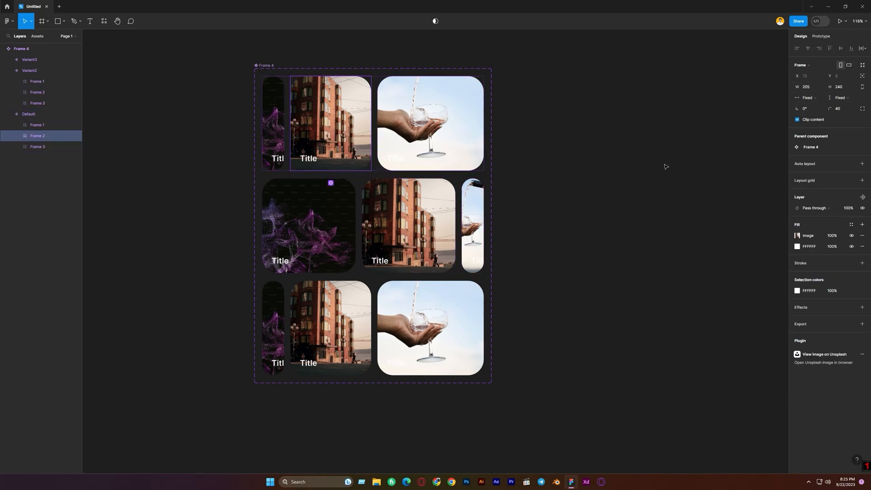
pyautogui.click(410, 221)
pyautogui.click(410, 221)
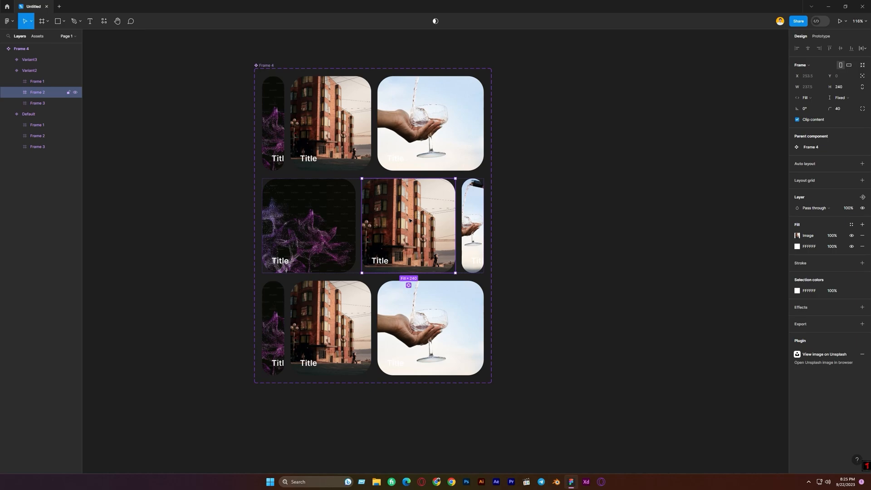
pyautogui.click(813, 88)
pyautogui.write('205')
pyautogui.press('Return')
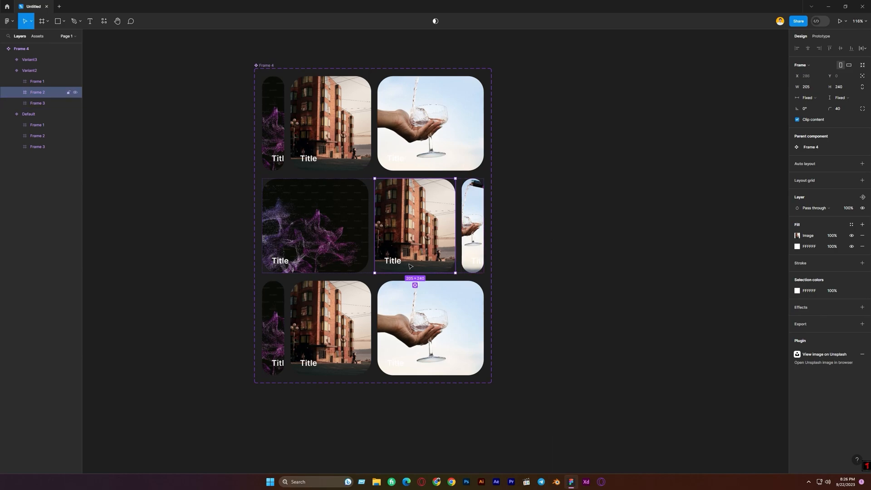
pyautogui.click(273, 325)
pyautogui.click(274, 325)
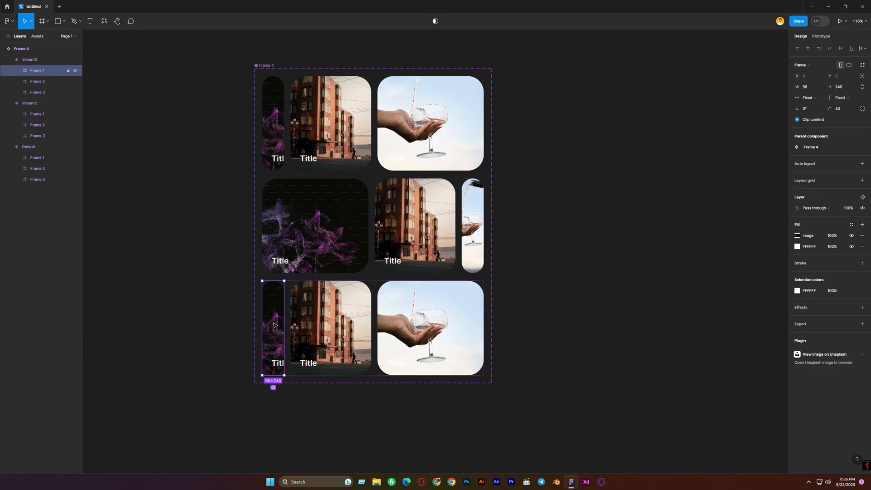
pyautogui.click(41, 92)
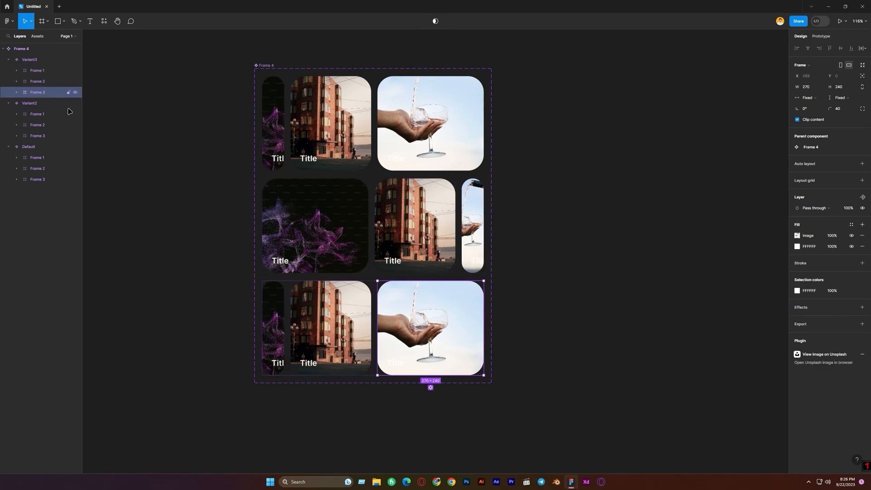
pyautogui.click(816, 99)
pyautogui.click(818, 106)
pyautogui.hotkey('ctrl', 'z')
# - Change the width of all three frames inside Variant3 to Fill container
pyautogui.click(29, 60)
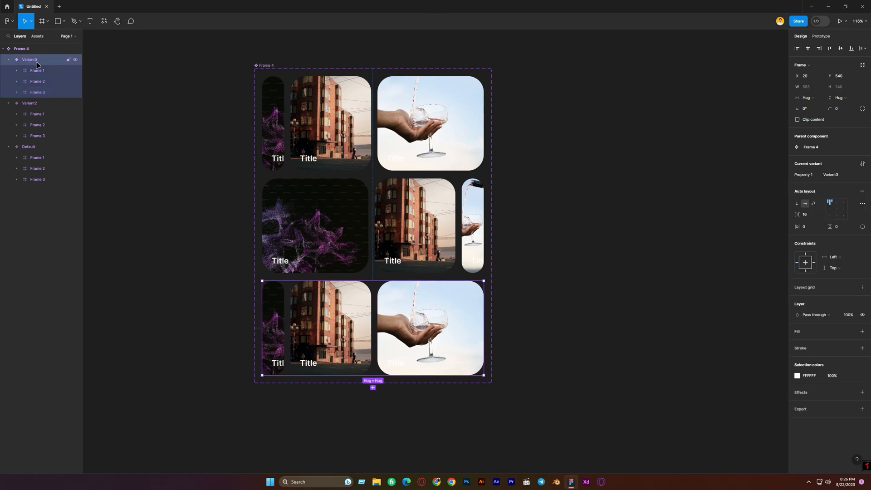
pyautogui.press('Return')
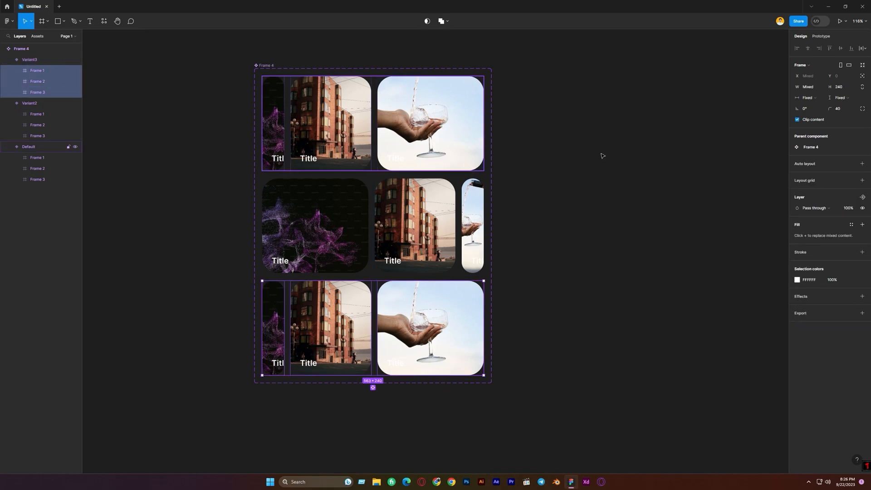
pyautogui.click(810, 99)
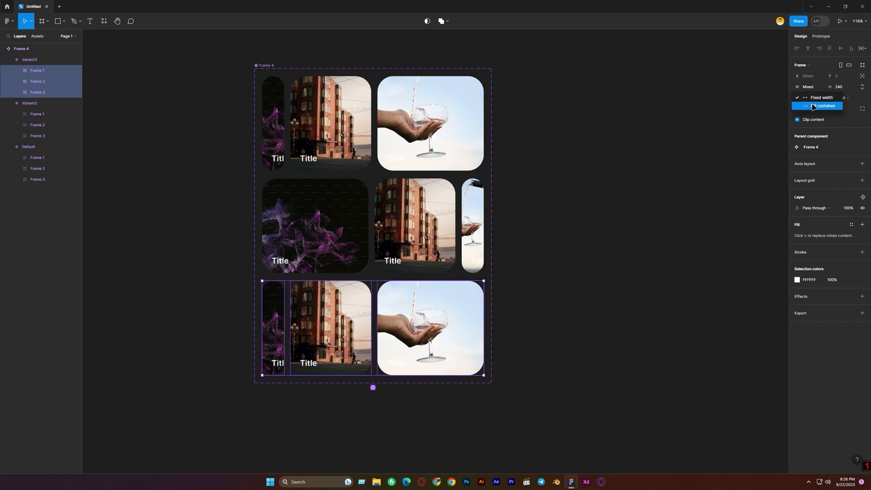
pyautogui.click(813, 106)
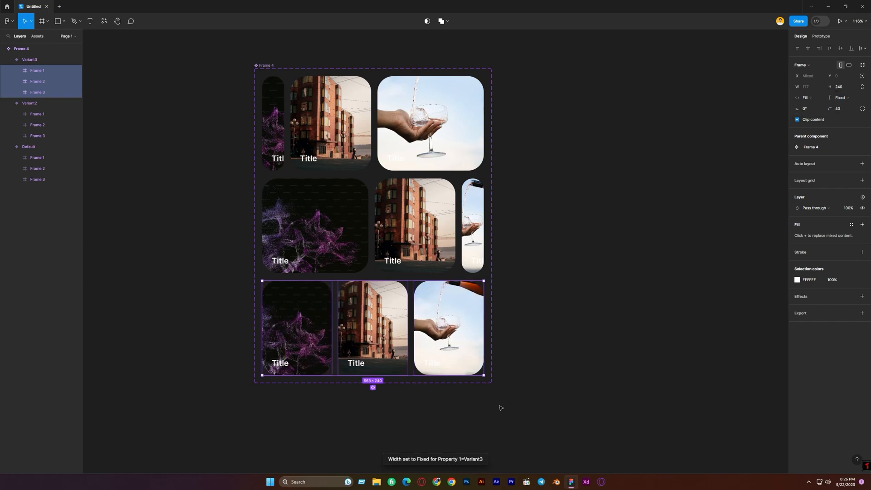
pyautogui.press('Escape')
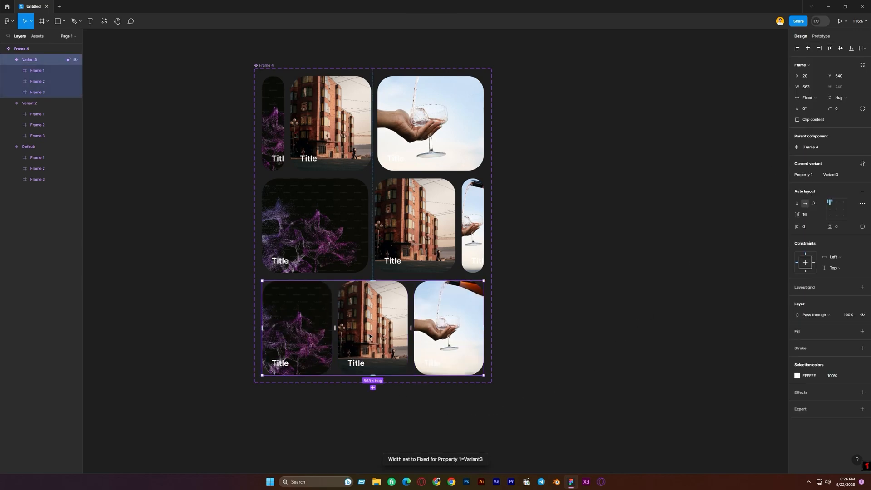
# - Set the width of Frame 3 in Variant3 to 56
pyautogui.click(451, 328)
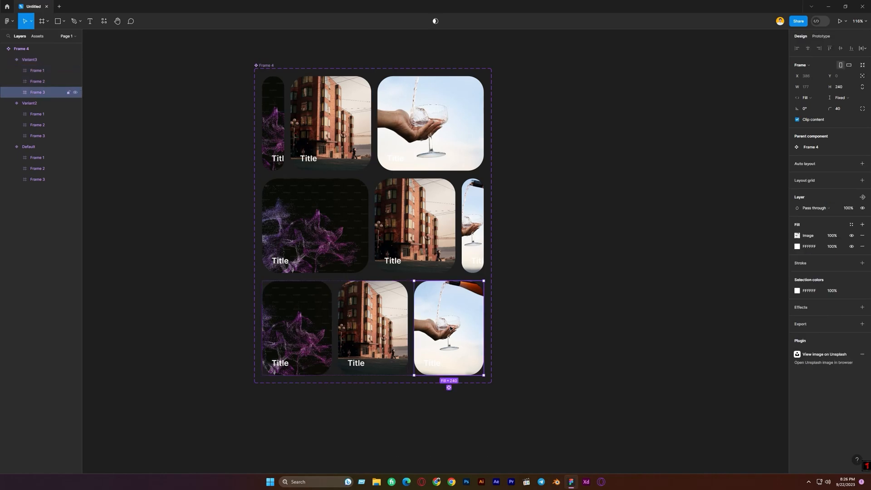
pyautogui.click(806, 87)
pyautogui.write('58')
pyautogui.press('Return')
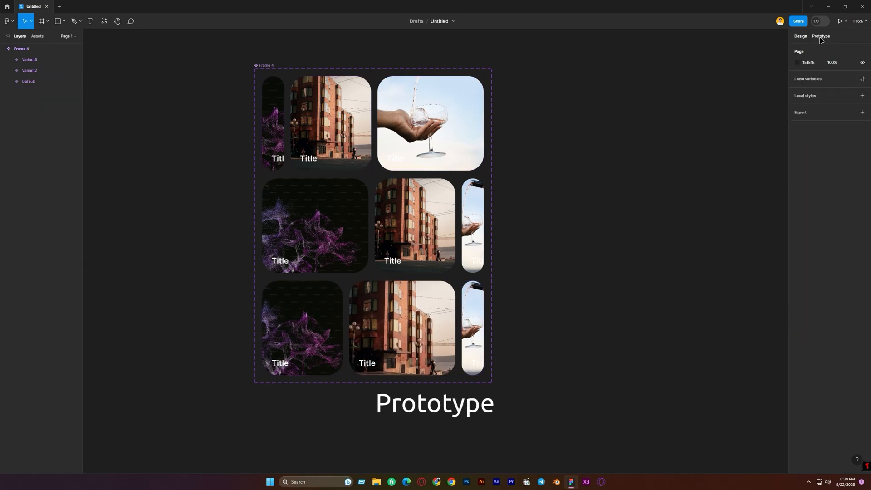
# - Add a prototype interaction from Frame 1 in the Default variant that changes to Variant2 on drag
pyautogui.click(822, 39)
pyautogui.keyDown('ctrl'); pyautogui.click(275, 153); pyautogui.keyUp('ctrl')
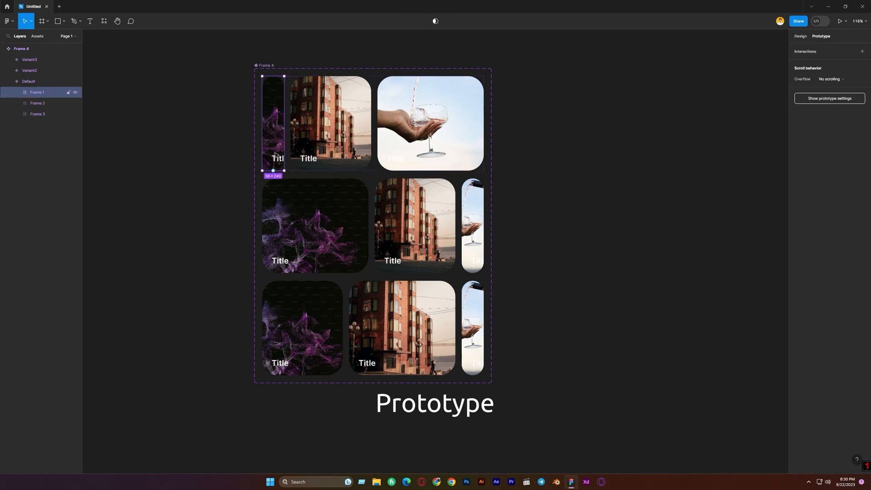
pyautogui.moveTo(273, 171); pyautogui.dragTo(326, 187)
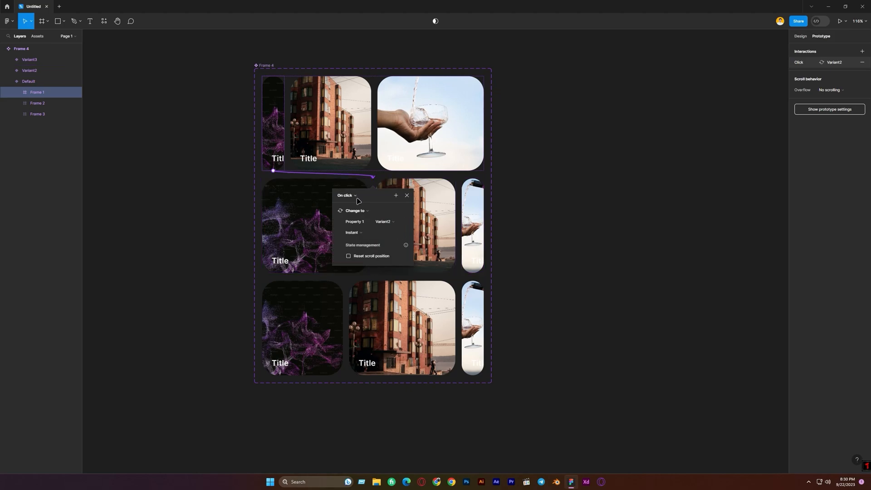
pyautogui.click(357, 199)
pyautogui.click(358, 205)
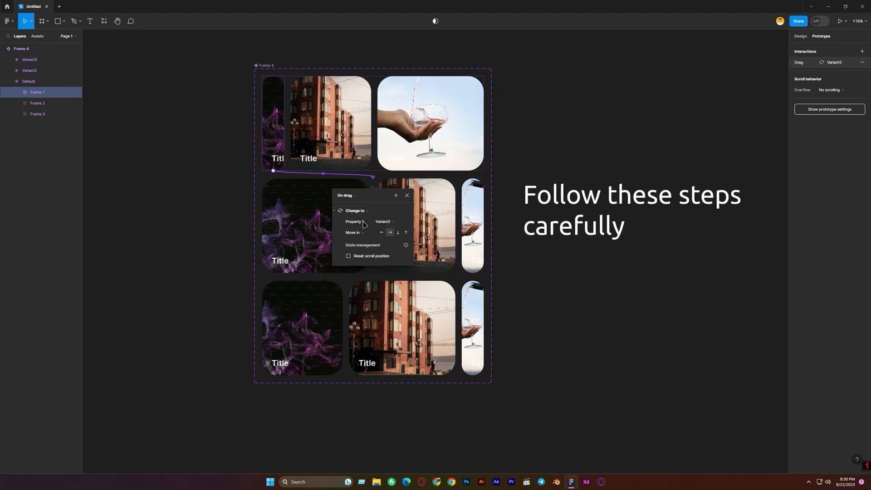
# - Set the animation of the Default variant's Frame 1 drag interaction to Smart animate with Gentle easing
pyautogui.click(360, 233)
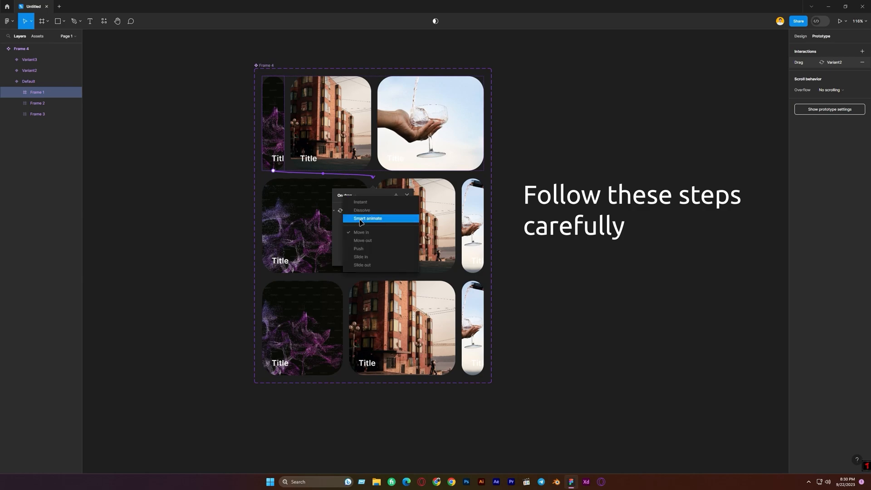
pyautogui.click(361, 219)
pyautogui.click(366, 244)
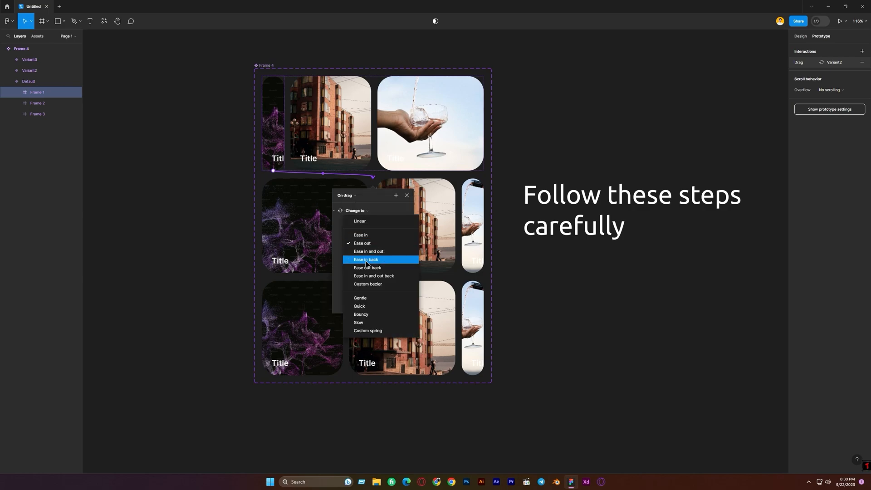
pyautogui.click(360, 298)
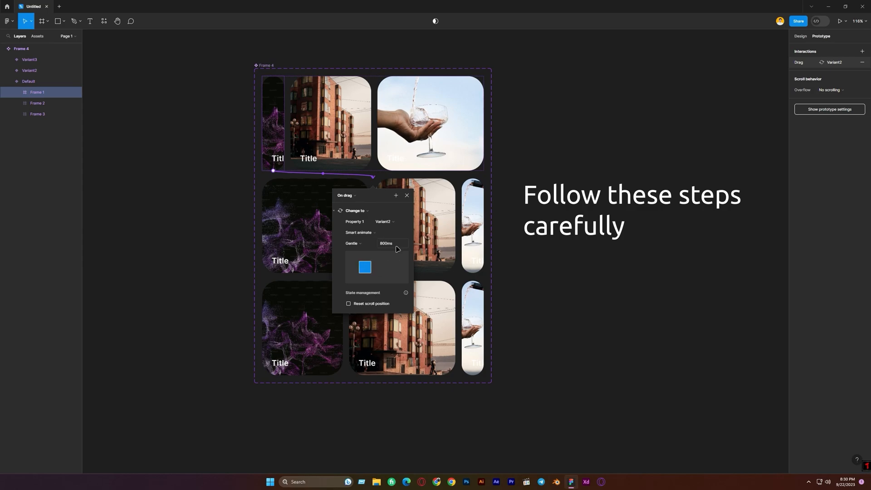
pyautogui.click(407, 195)
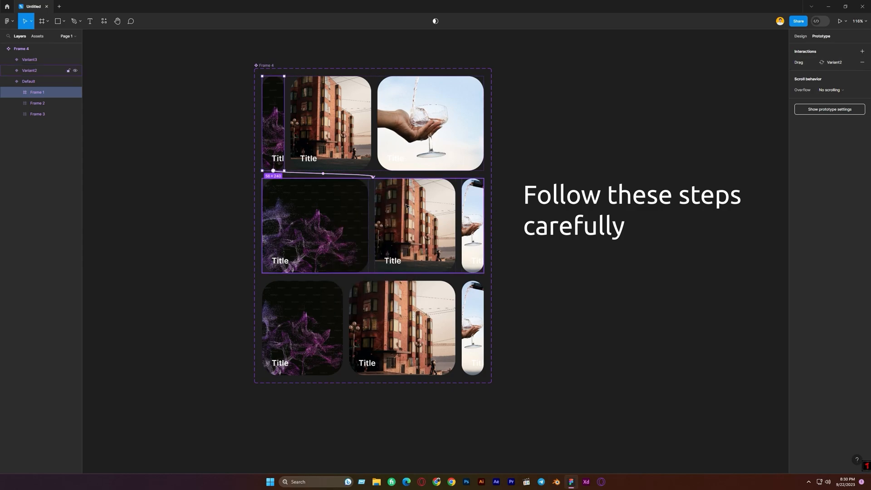
# - Add a prototype interaction from Frame 2 in the Default variant that changes to Variant3 on drag
pyautogui.click(334, 143)
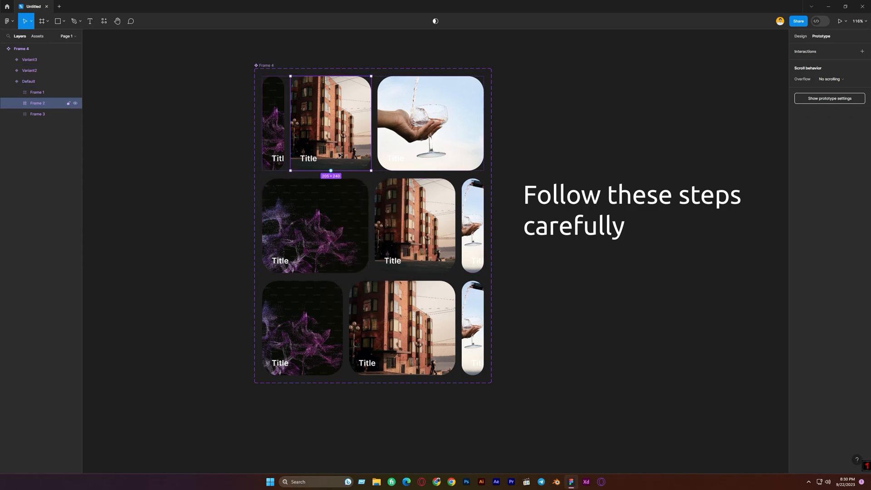
pyautogui.moveTo(372, 123); pyautogui.dragTo(414, 287)
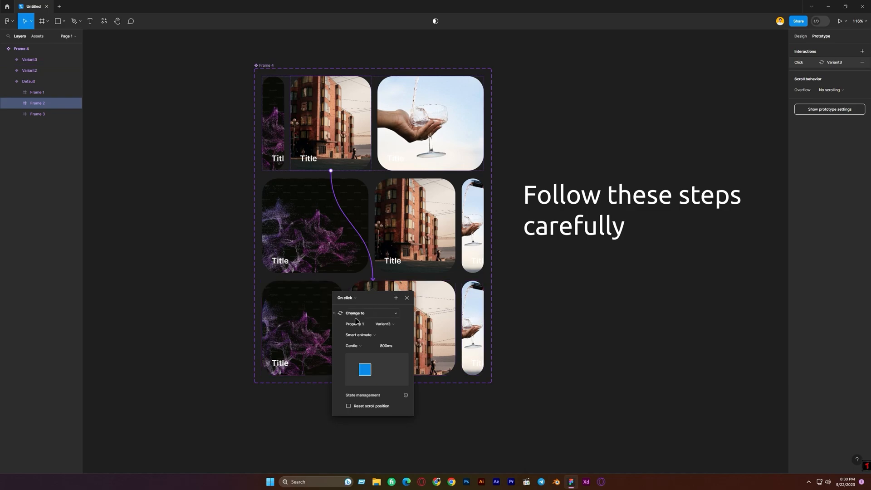
pyautogui.click(350, 300)
pyautogui.click(352, 307)
pyautogui.click(407, 299)
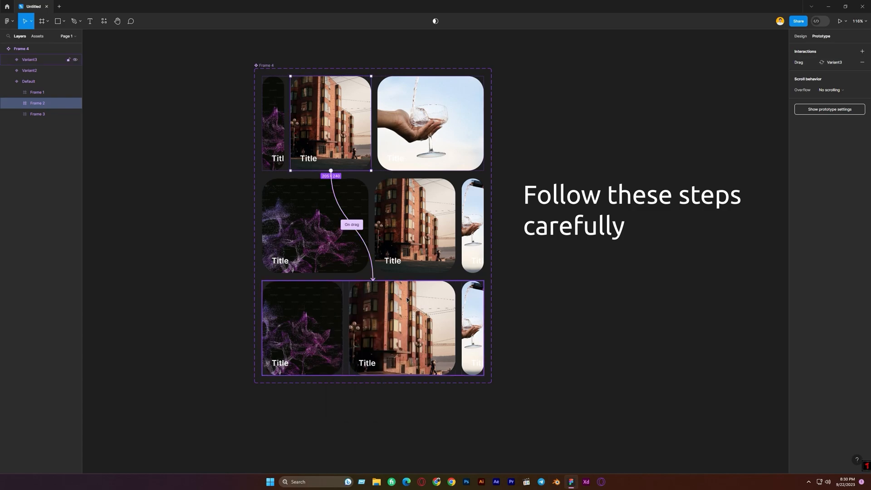
# - Add a prototype interaction from Frame 3 in the Default variant that changes to Variant2 on drag
pyautogui.click(432, 144)
pyautogui.moveTo(431, 171); pyautogui.dragTo(446, 220)
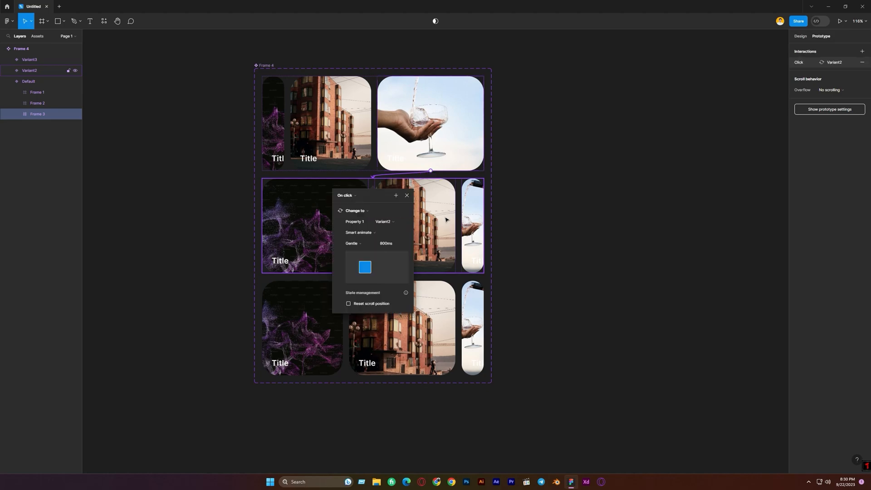
pyautogui.click(350, 198)
pyautogui.click(352, 205)
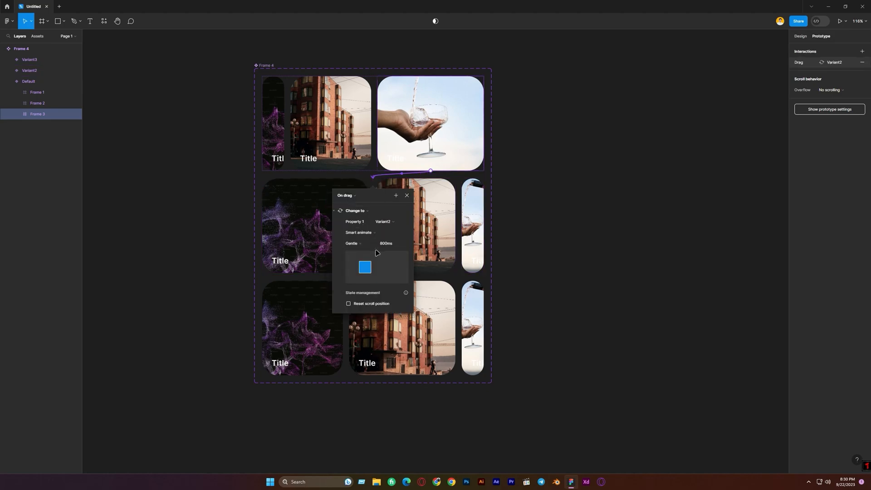
pyautogui.click(407, 196)
# - Link Frame 1 in Variant2 to Variant3 with a change-to interaction triggered on drag
pyautogui.click(322, 216)
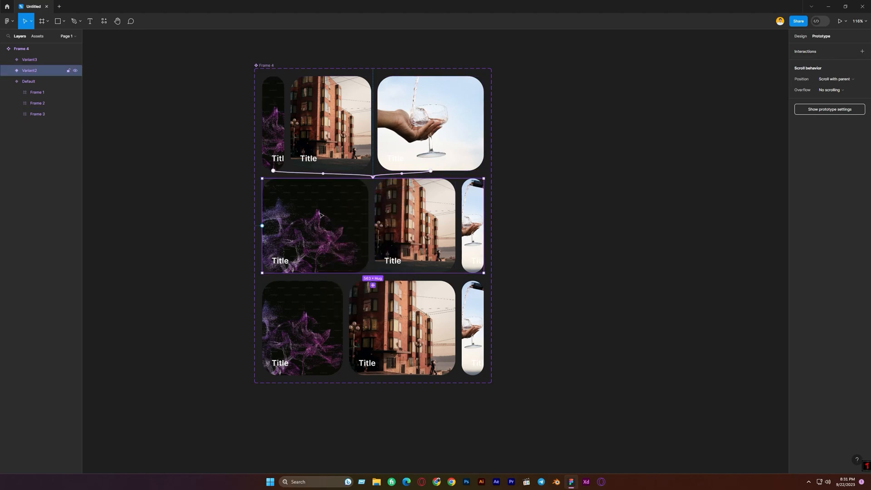
pyautogui.doubleClick(328, 234)
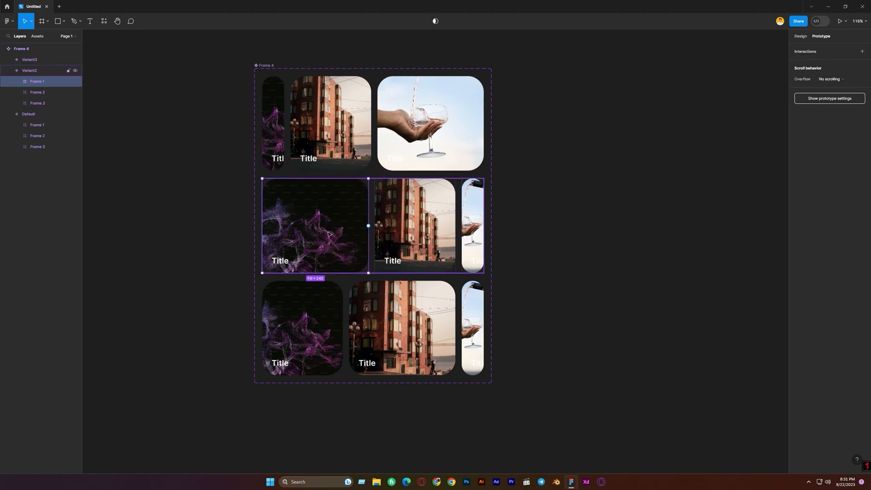
pyautogui.moveTo(368, 225); pyautogui.dragTo(372, 285)
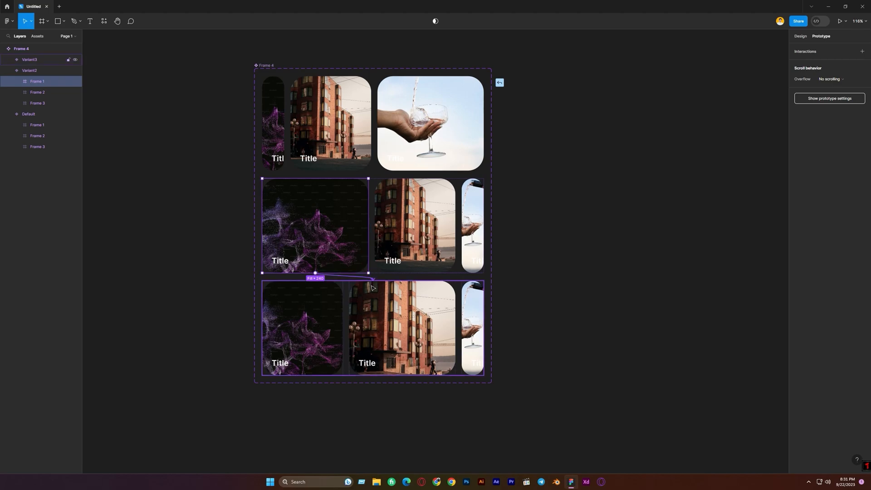
pyautogui.moveTo(373, 288); pyautogui.dragTo(373, 289)
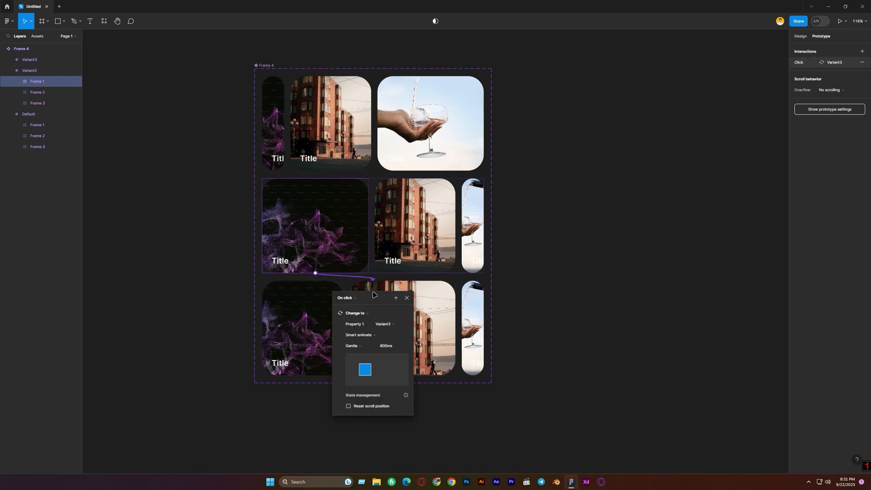
pyautogui.click(353, 299)
pyautogui.click(354, 306)
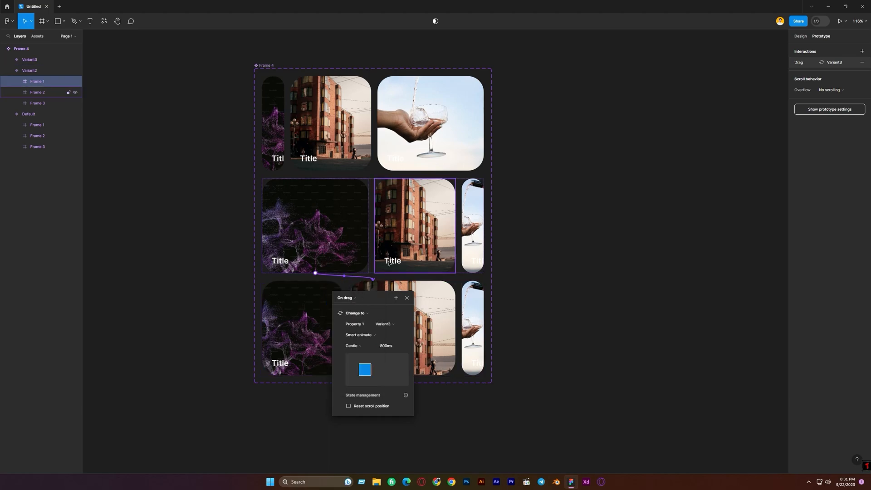
# - Link Frame 2 in Variant2 to Variant3 with a change-to interaction triggered on drag
pyautogui.click(398, 253)
pyautogui.moveTo(415, 274); pyautogui.dragTo(407, 288)
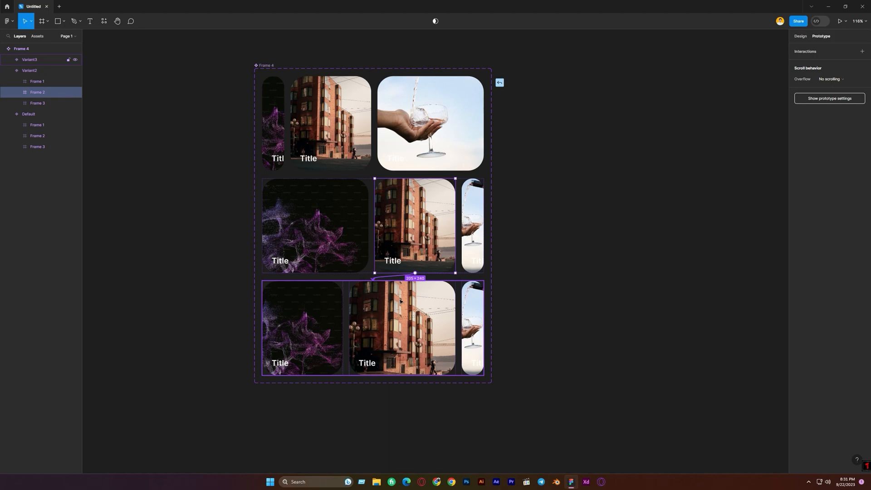
pyautogui.moveTo(400, 301); pyautogui.dragTo(395, 301)
pyautogui.click(353, 300)
pyautogui.click(371, 301)
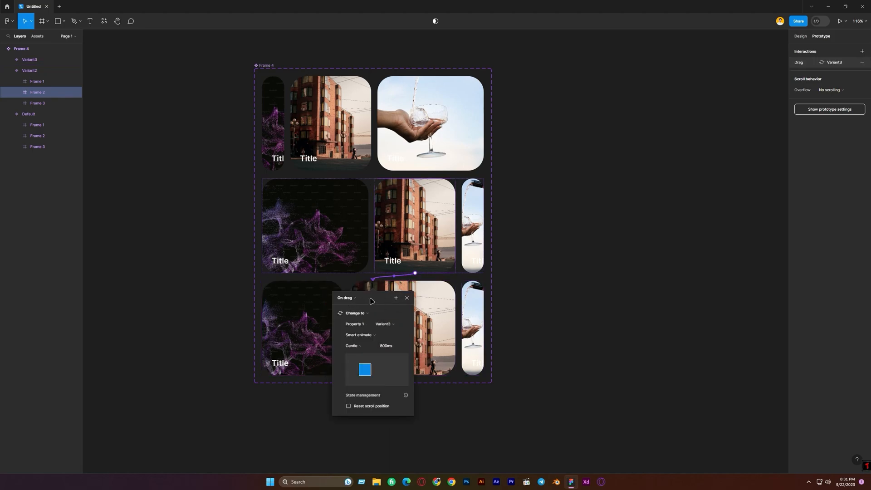
# - Link Frame 3 in Variant2 to Variant3 with a change-to interaction triggered on drag
pyautogui.click(473, 255)
pyautogui.moveTo(472, 273); pyautogui.dragTo(422, 293)
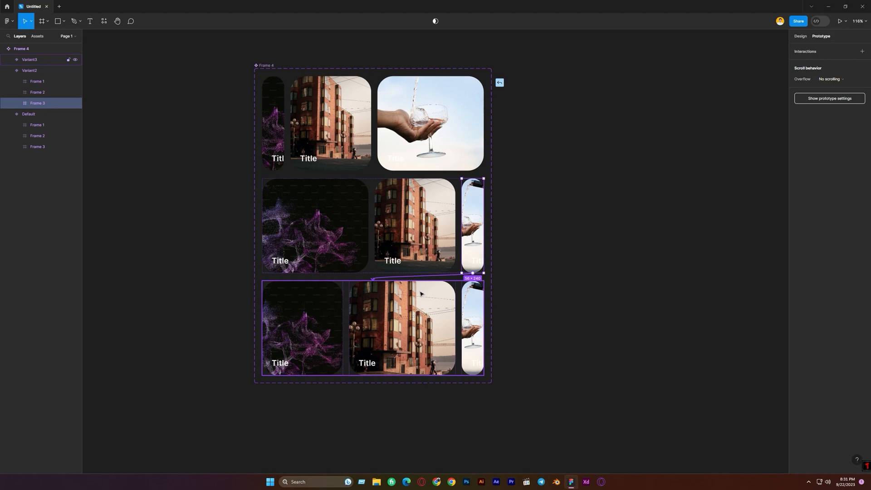
pyautogui.moveTo(421, 294); pyautogui.dragTo(421, 294)
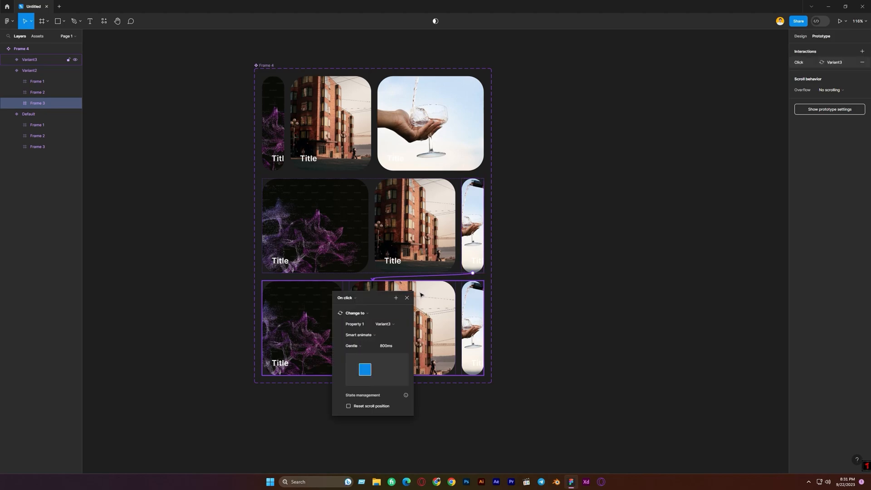
pyautogui.click(355, 303)
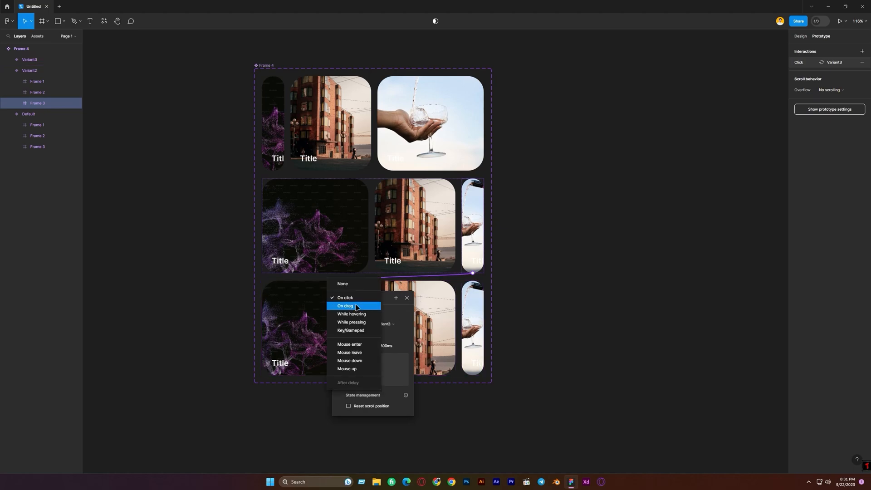
pyautogui.click(347, 306)
pyautogui.click(471, 404)
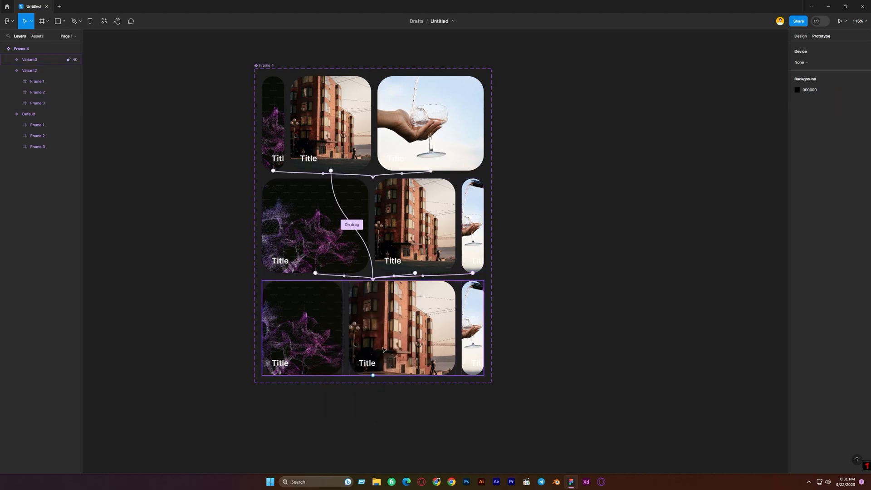
# - Link Frame 1 in Variant3 back to Variant2 with a change-to interaction triggered on drag
pyautogui.click(306, 311)
pyautogui.click(307, 311)
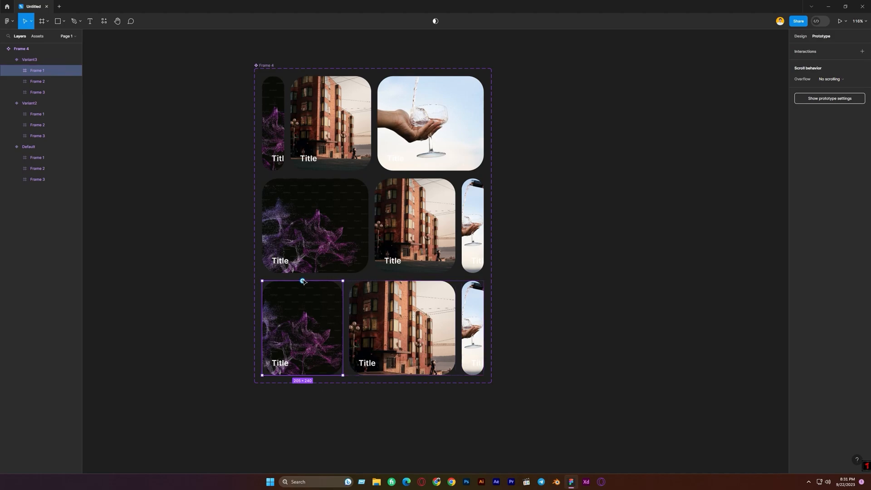
pyautogui.moveTo(303, 282); pyautogui.dragTo(322, 252)
pyautogui.click(356, 292)
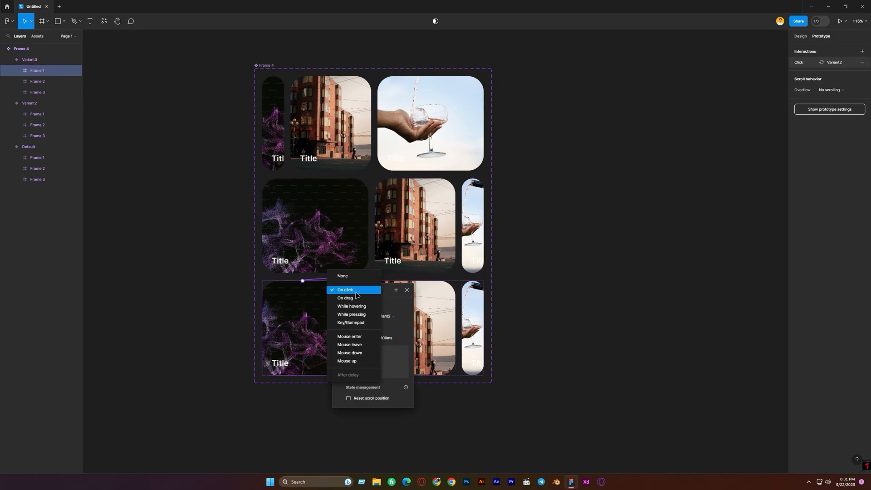
pyautogui.click(357, 298)
# - Link Frame 2 in Variant3 back to Variant2 with a change-to interaction triggered on drag
pyautogui.click(418, 301)
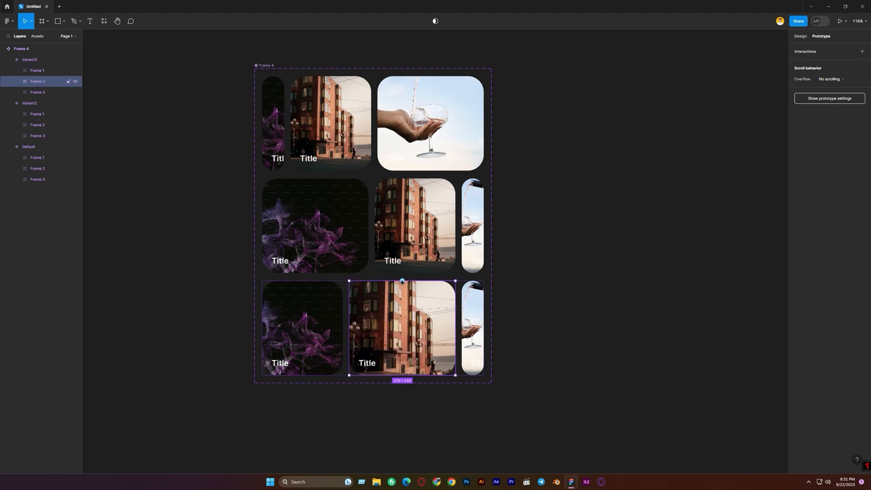
pyautogui.moveTo(402, 281); pyautogui.dragTo(409, 262)
pyautogui.click(356, 292)
pyautogui.click(356, 298)
# - Link Frame 3 in Variant3 back to the Default variant with a change-to interaction triggered on drag
pyautogui.click(475, 303)
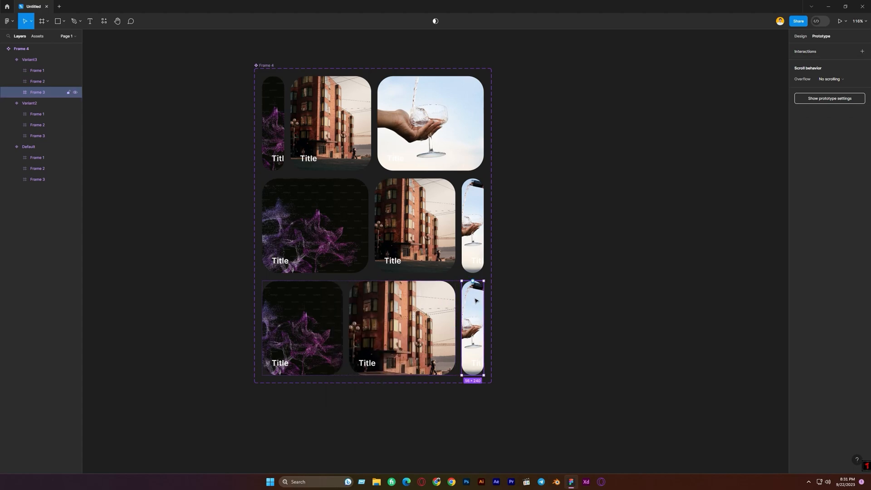
pyautogui.moveTo(472, 281); pyautogui.dragTo(444, 160)
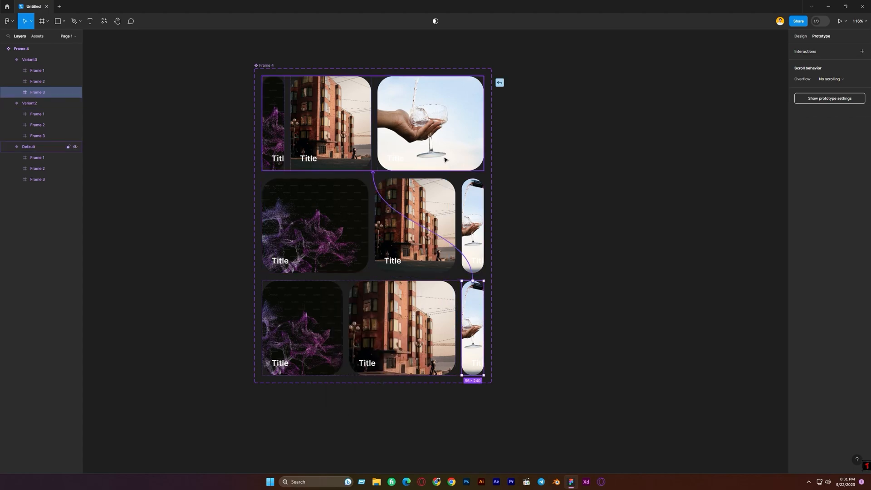
pyautogui.moveTo(445, 160); pyautogui.dragTo(445, 160)
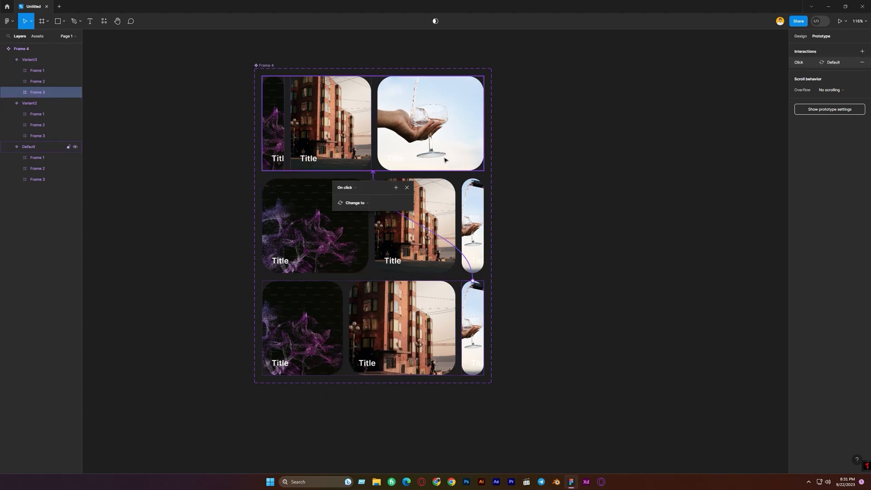
pyautogui.click(348, 188)
pyautogui.click(352, 197)
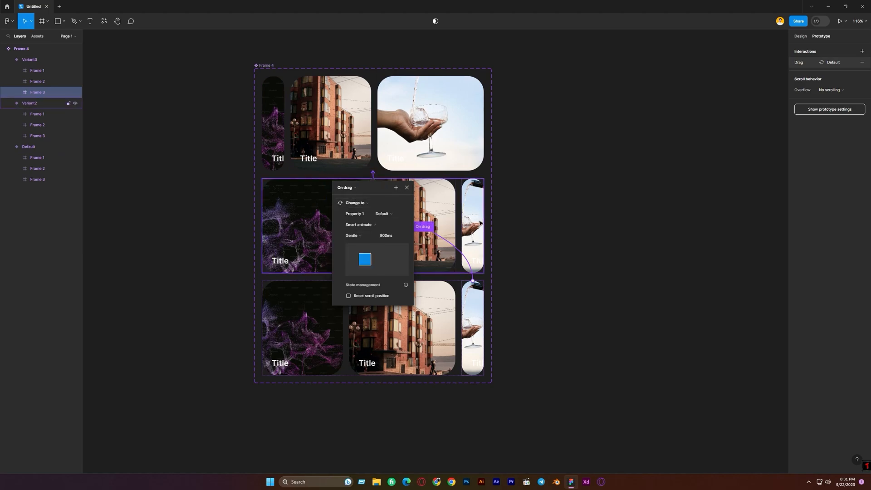
pyautogui.click(536, 238)
# - Collapse the Frame 4 component set in the layer tree and clear the selection
pyautogui.click(41, 103)
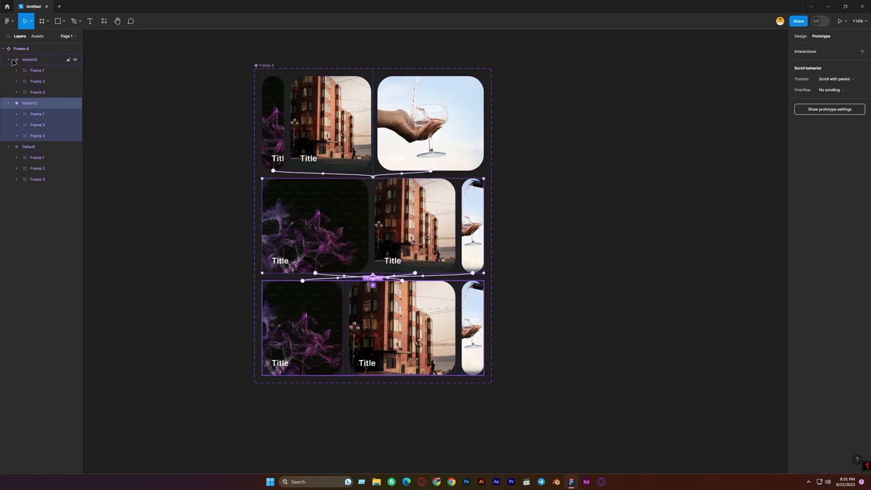
pyautogui.click(4, 49)
pyautogui.click(17, 74)
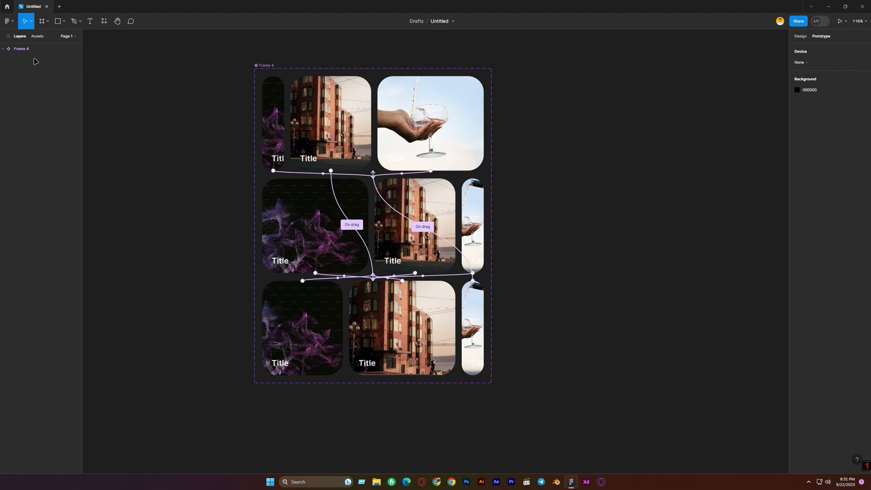
# - Draw a large landscape frame on the empty canvas to the right of the Frame 4 component set
pyautogui.click(47, 21)
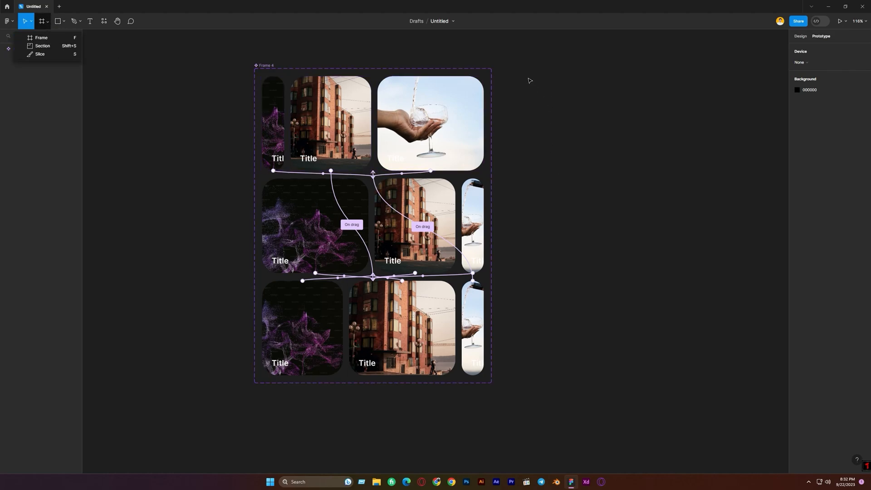
pyautogui.moveTo(526, 79); pyautogui.dragTo(630, 217)
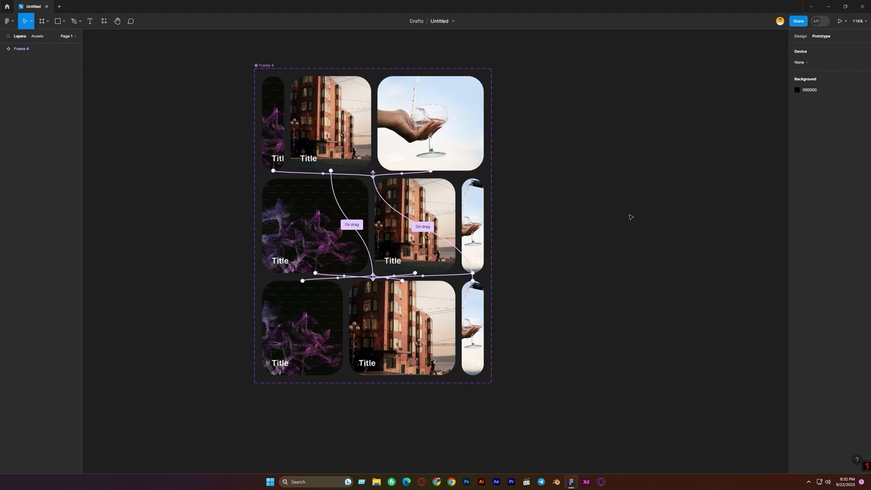
pyautogui.click(42, 22)
pyautogui.moveTo(527, 81); pyautogui.dragTo(746, 304)
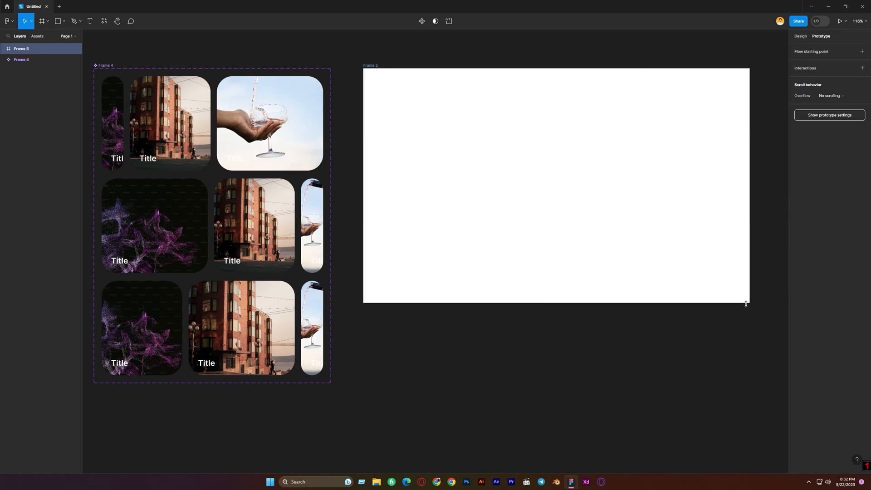
pyautogui.click(537, 356)
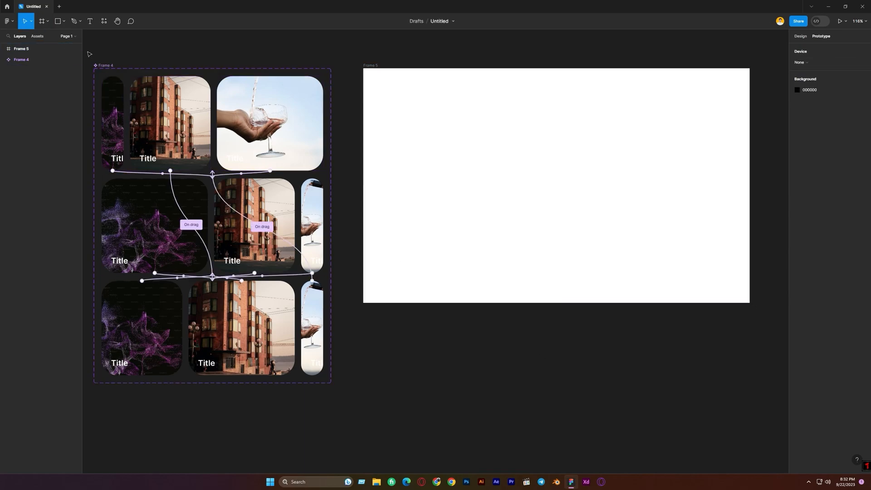
# - Place an instance of the local Frame 4 component inside the new white frame and show its design properties
pyautogui.click(38, 35)
pyautogui.moveTo(20, 104); pyautogui.dragTo(541, 190)
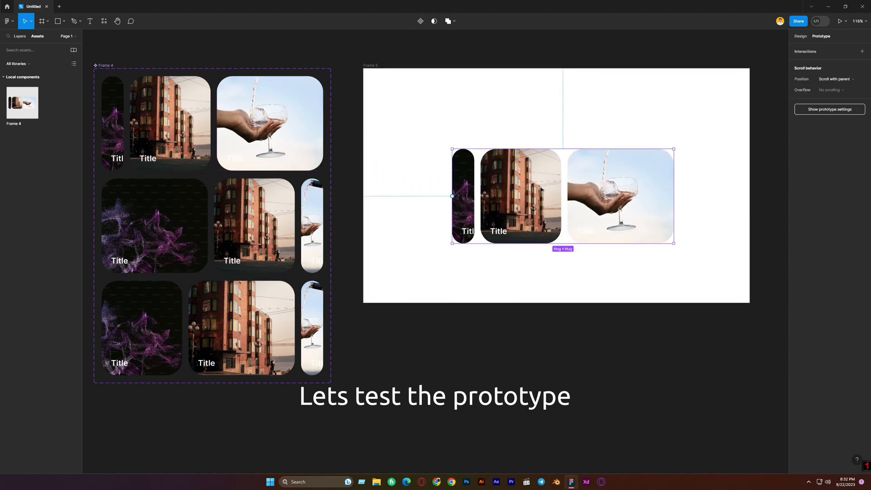
pyautogui.click(801, 37)
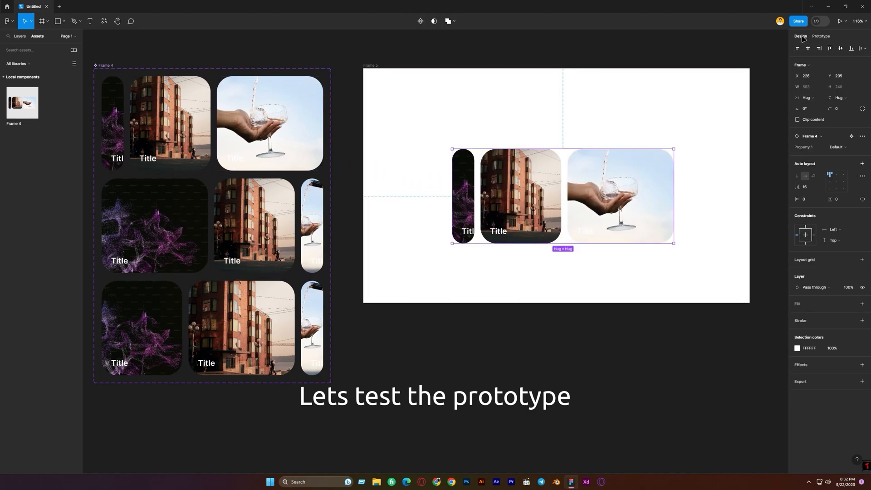
# - Center the Frame 4 instance horizontally and vertically within the white frame and clear the selection
pyautogui.click(808, 48)
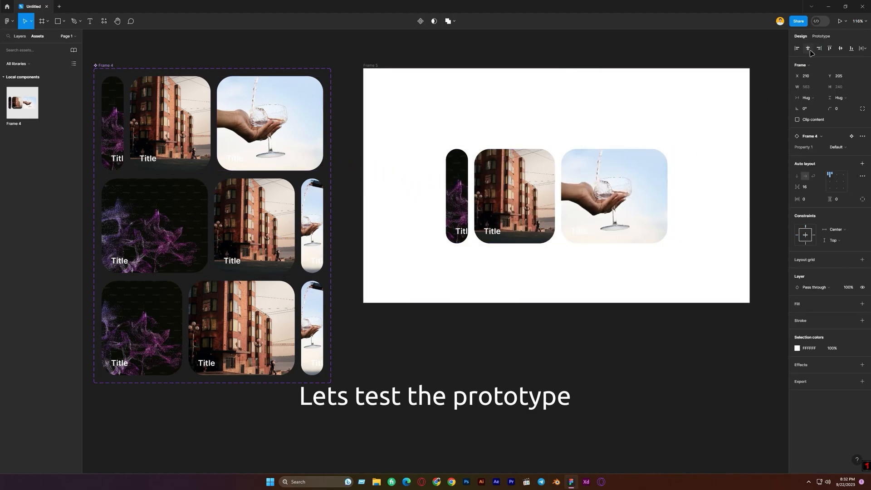
pyautogui.click(841, 49)
pyautogui.click(706, 206)
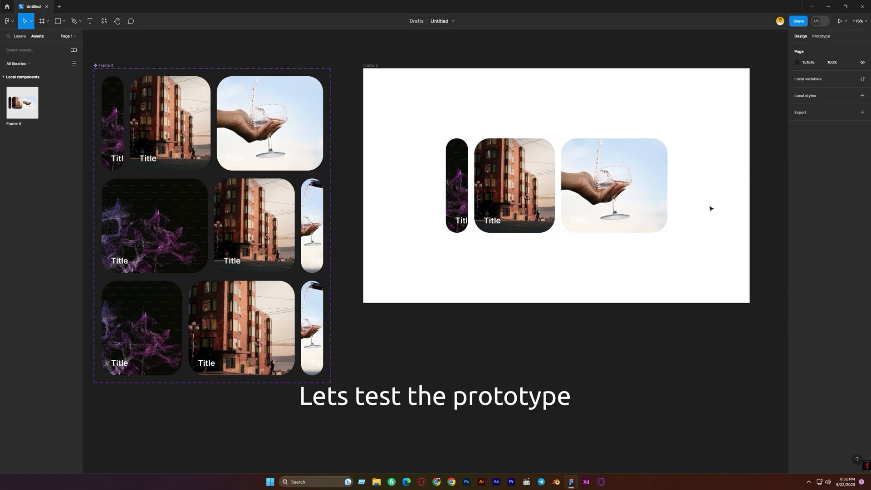
# - Present the prototype, test dragging the cards to switch variants, and close the preview
pyautogui.click(824, 36)
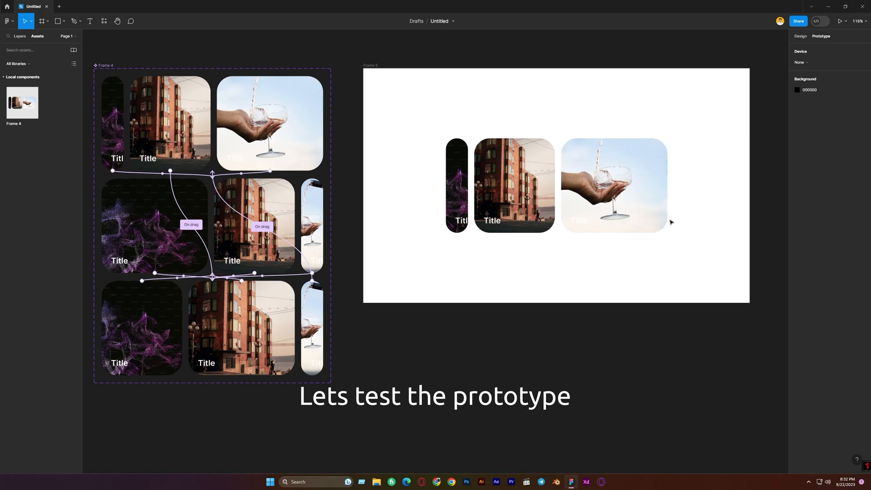
pyautogui.click(840, 21)
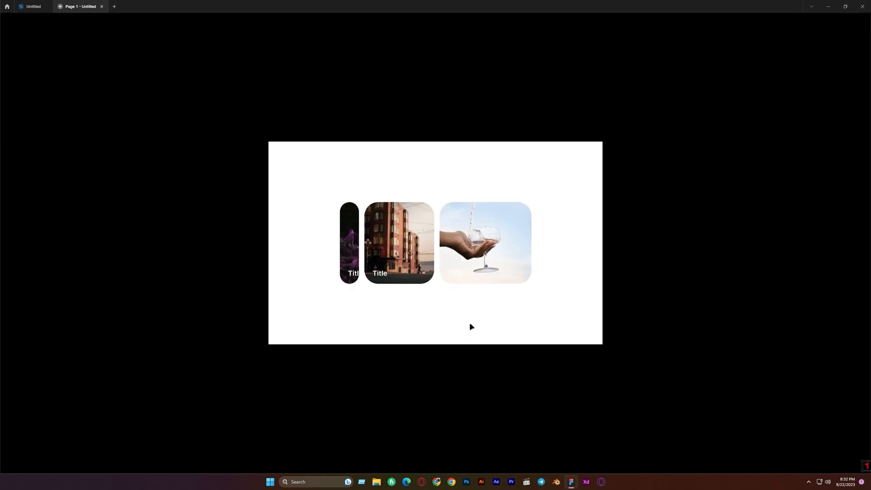
pyautogui.moveTo(410, 253); pyautogui.dragTo(483, 259)
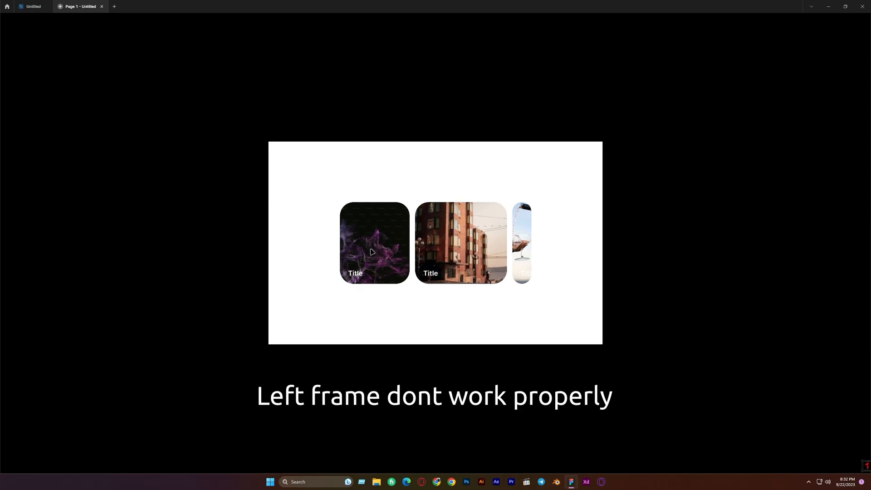
pyautogui.click(102, 6)
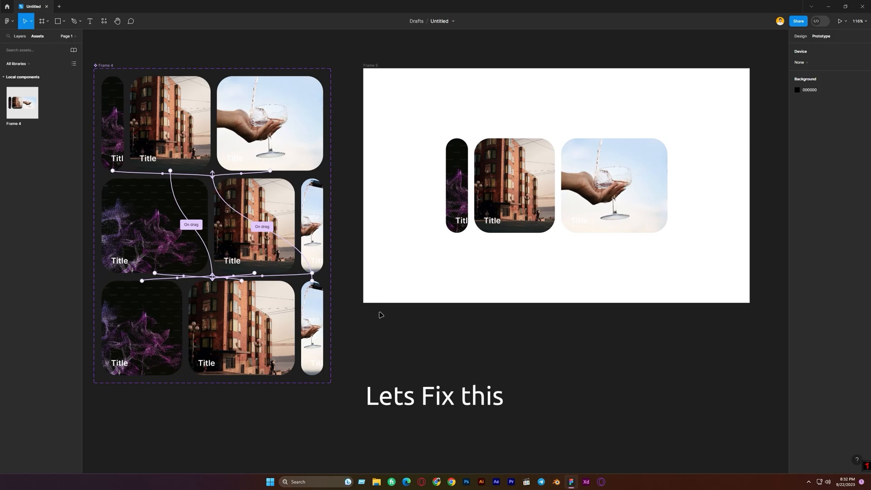
# - Remove the drag interaction that leads from the narrow purple card in the Default variant to Variant2
pyautogui.click(118, 147)
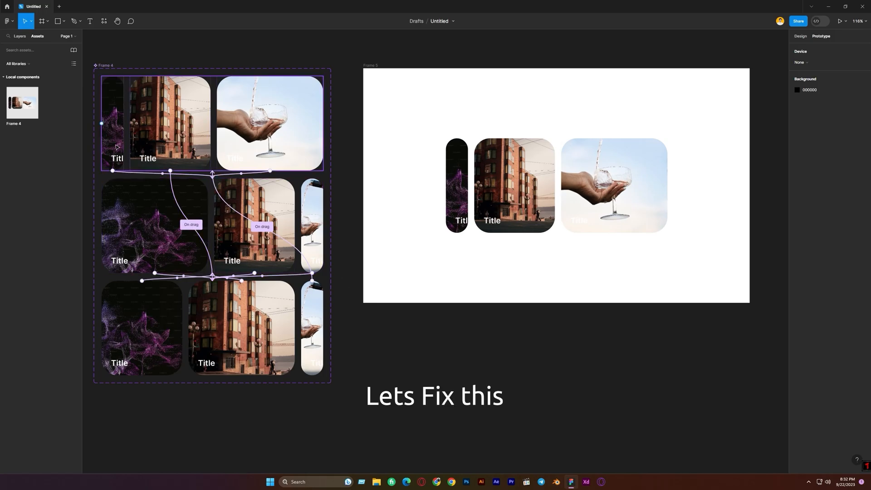
pyautogui.click(118, 147)
pyautogui.click(115, 146)
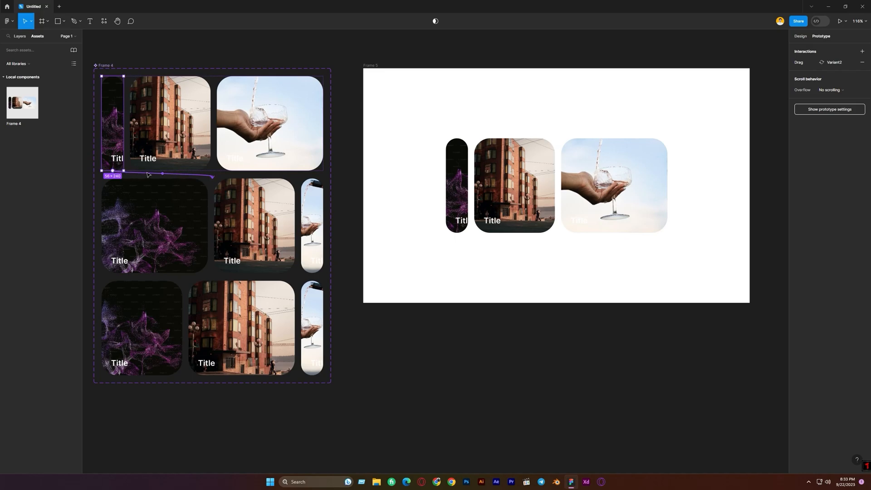
pyautogui.click(147, 175)
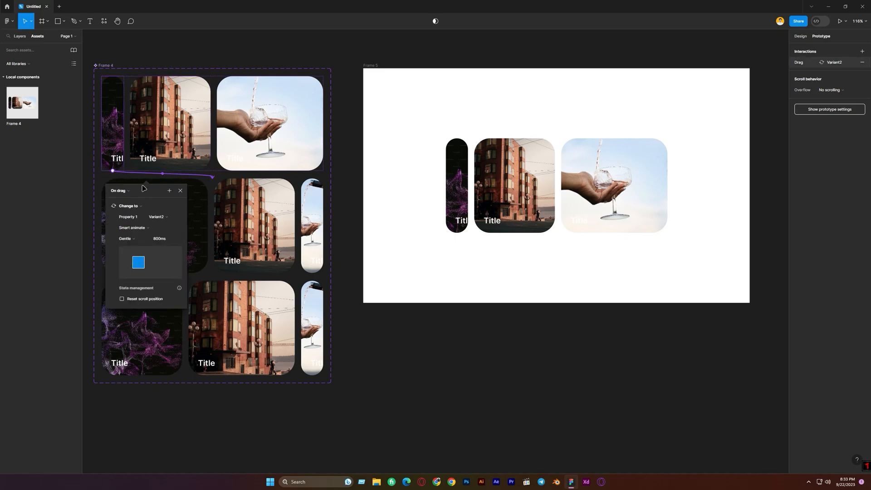
pyautogui.click(180, 191)
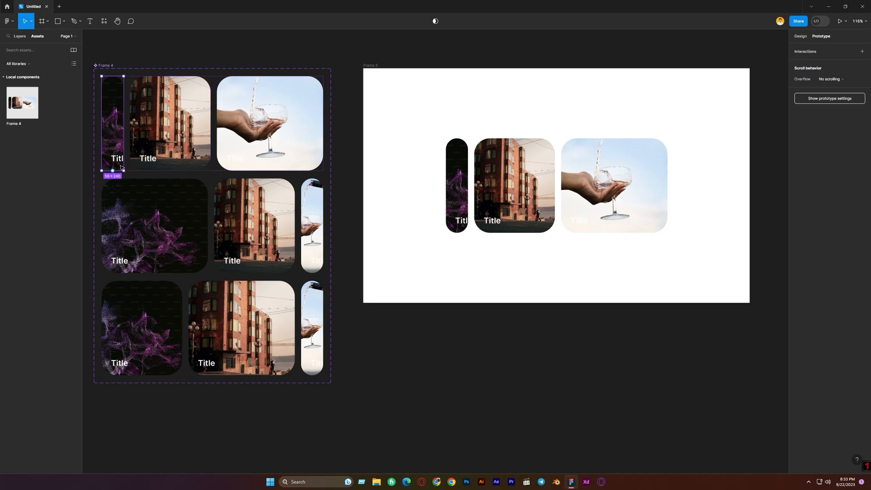
# - Link the narrow purple card in the Default variant to Variant3 with a change-to interaction triggered on drag
pyautogui.moveTo(112, 171); pyautogui.dragTo(164, 313)
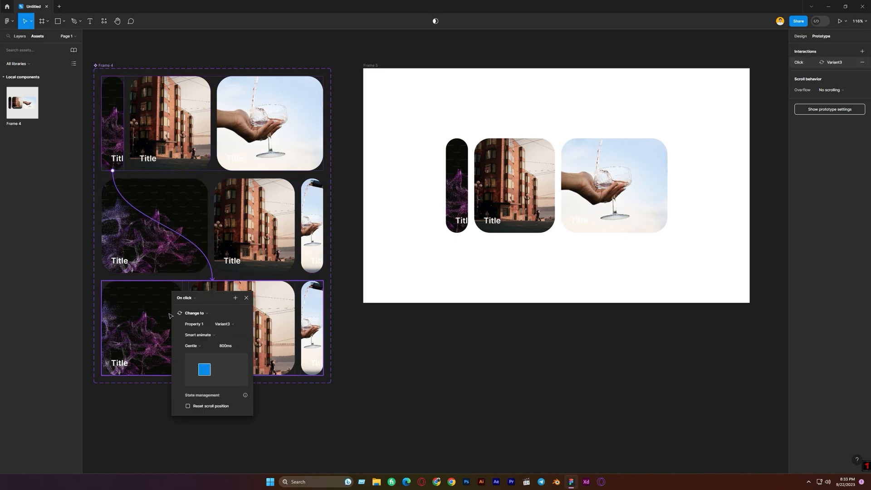
pyautogui.click(188, 298)
pyautogui.click(187, 307)
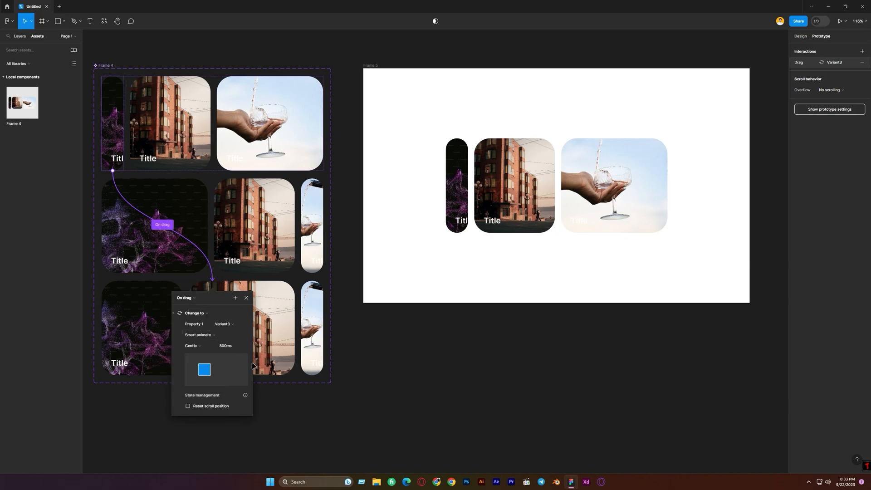
pyautogui.click(285, 415)
# - Replace the purple card's Variant2 interaction in Variant3 with an on-drag change-to link to the Default variant
pyautogui.click(199, 277)
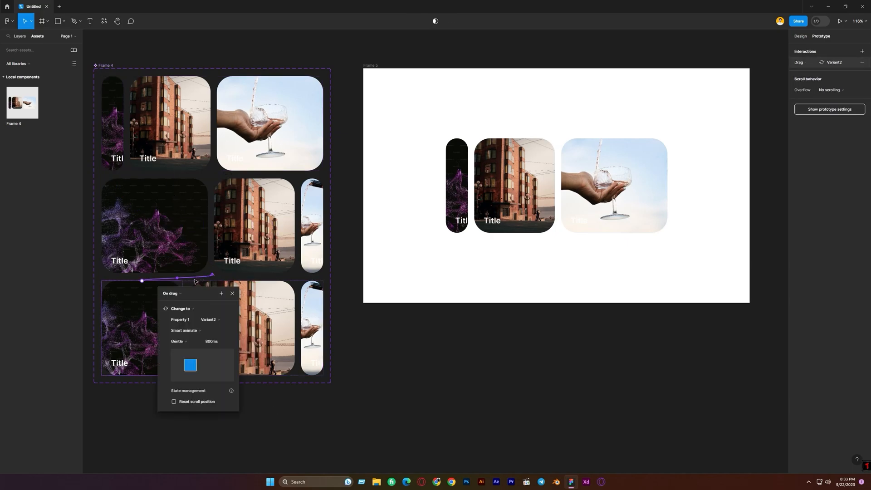
pyautogui.press('Delete')
pyautogui.moveTo(144, 281); pyautogui.dragTo(163, 141)
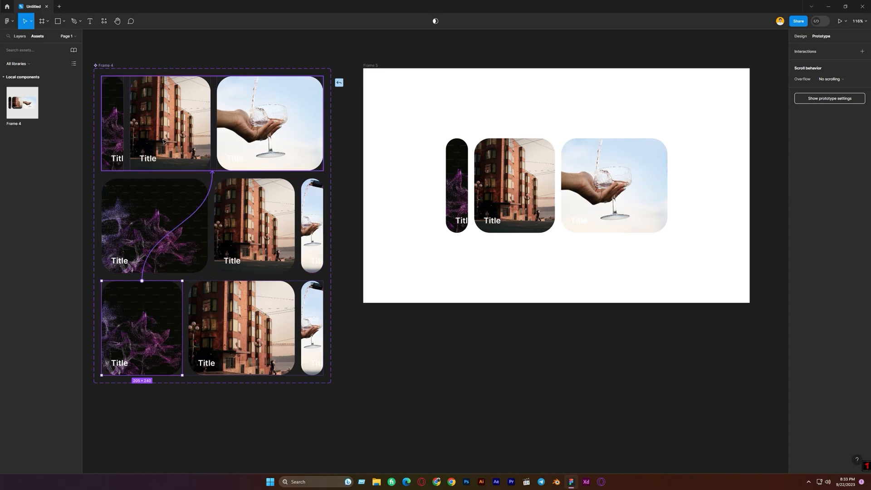
pyautogui.moveTo(163, 141); pyautogui.dragTo(164, 141)
pyautogui.click(180, 187)
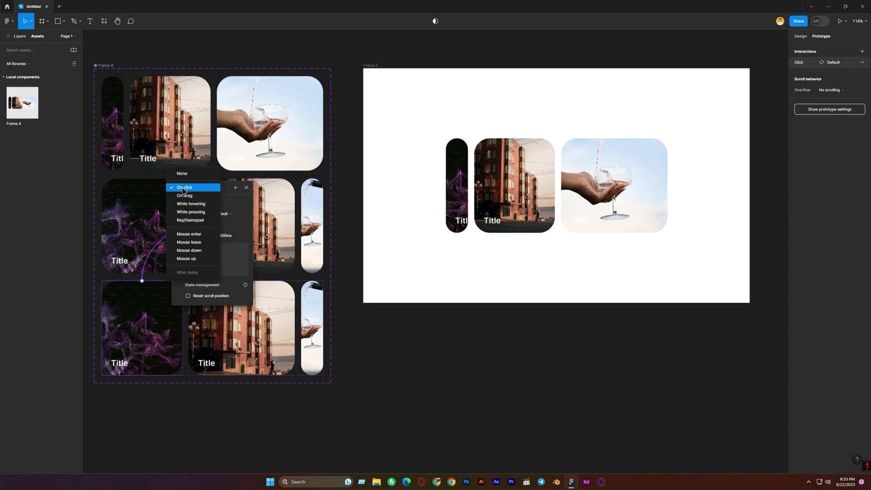
pyautogui.click(189, 196)
pyautogui.click(376, 338)
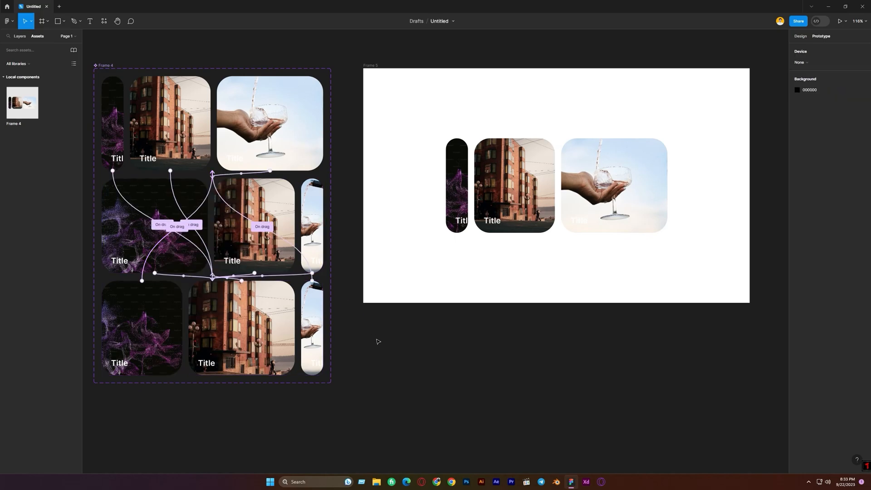
# - Present the prototype again and drag the cards in both directions to test the corrected transitions
pyautogui.click(842, 21)
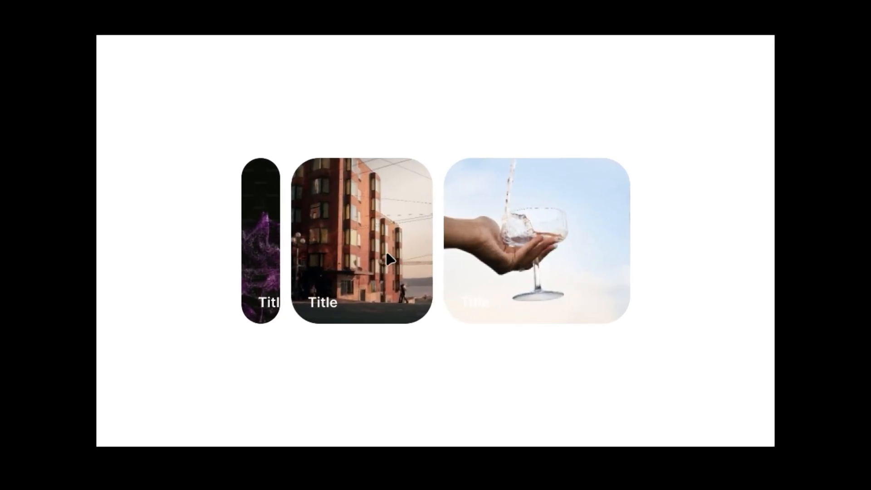
pyautogui.moveTo(387, 253); pyautogui.dragTo(558, 258)
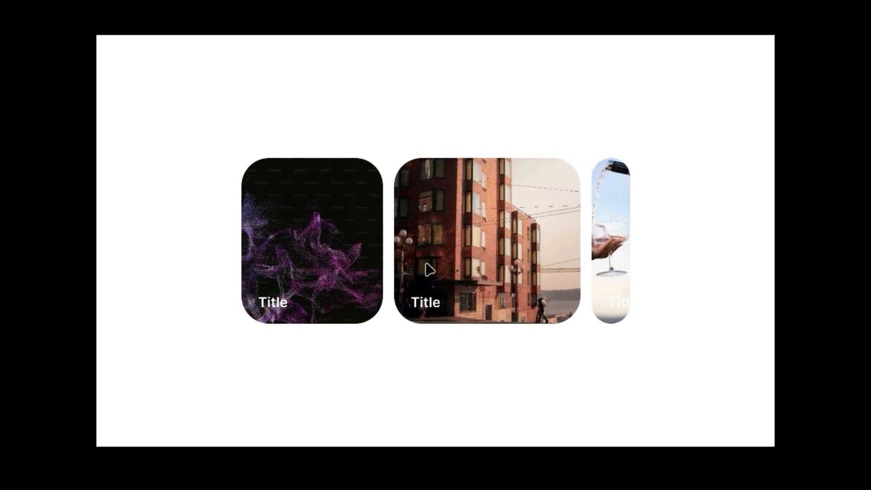
pyautogui.moveTo(407, 277); pyautogui.dragTo(146, 277)
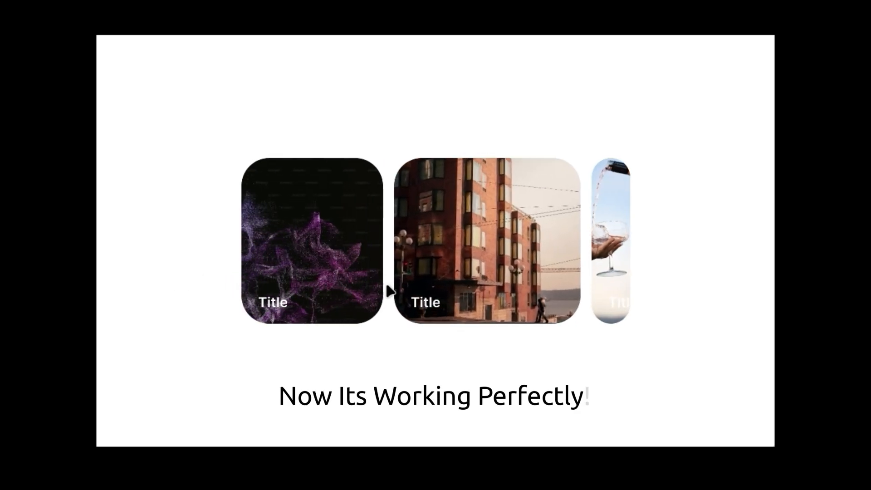
pyautogui.moveTo(389, 290); pyautogui.dragTo(114, 278)
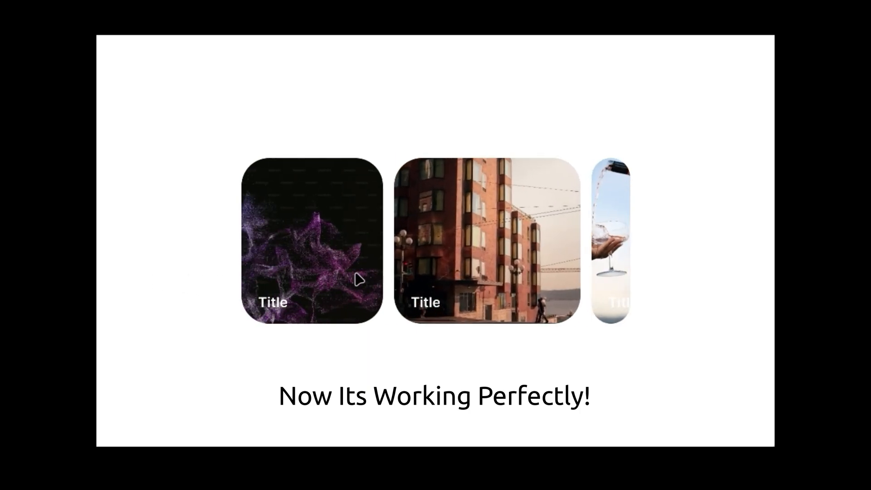